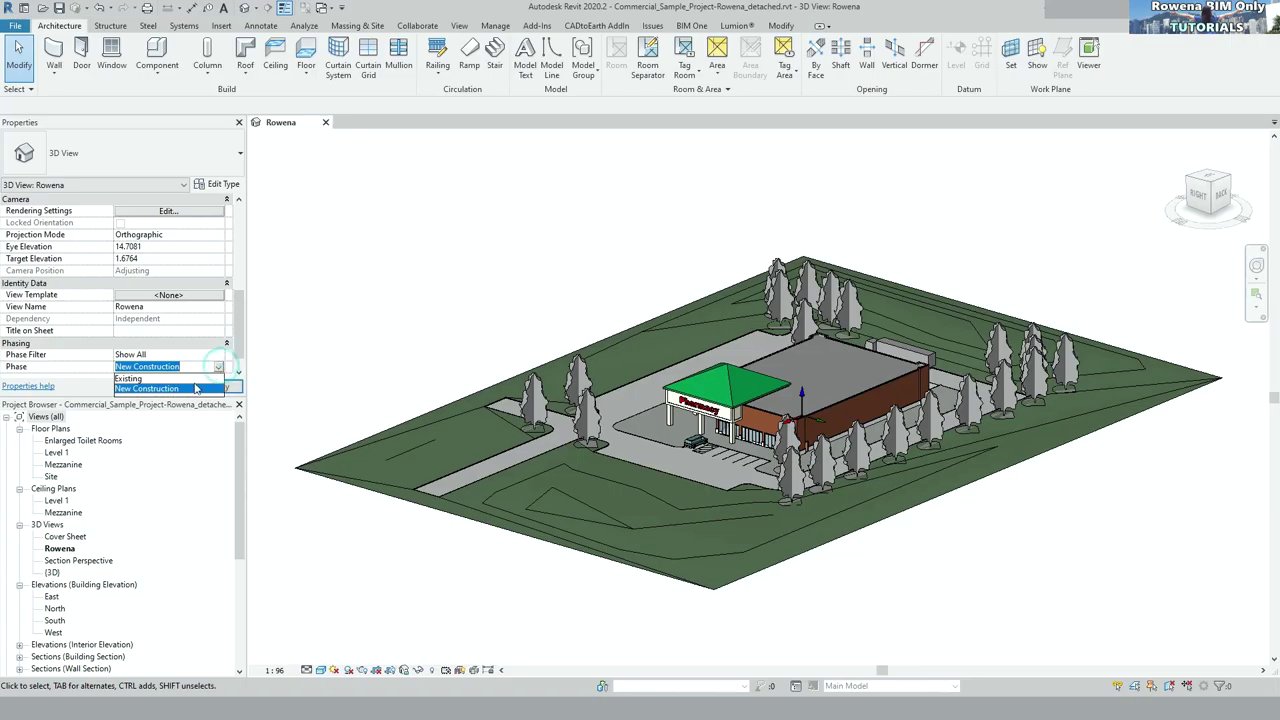
- Keep the 3D view phase at New Construction and briefly select the topography surface
click(349, 309)
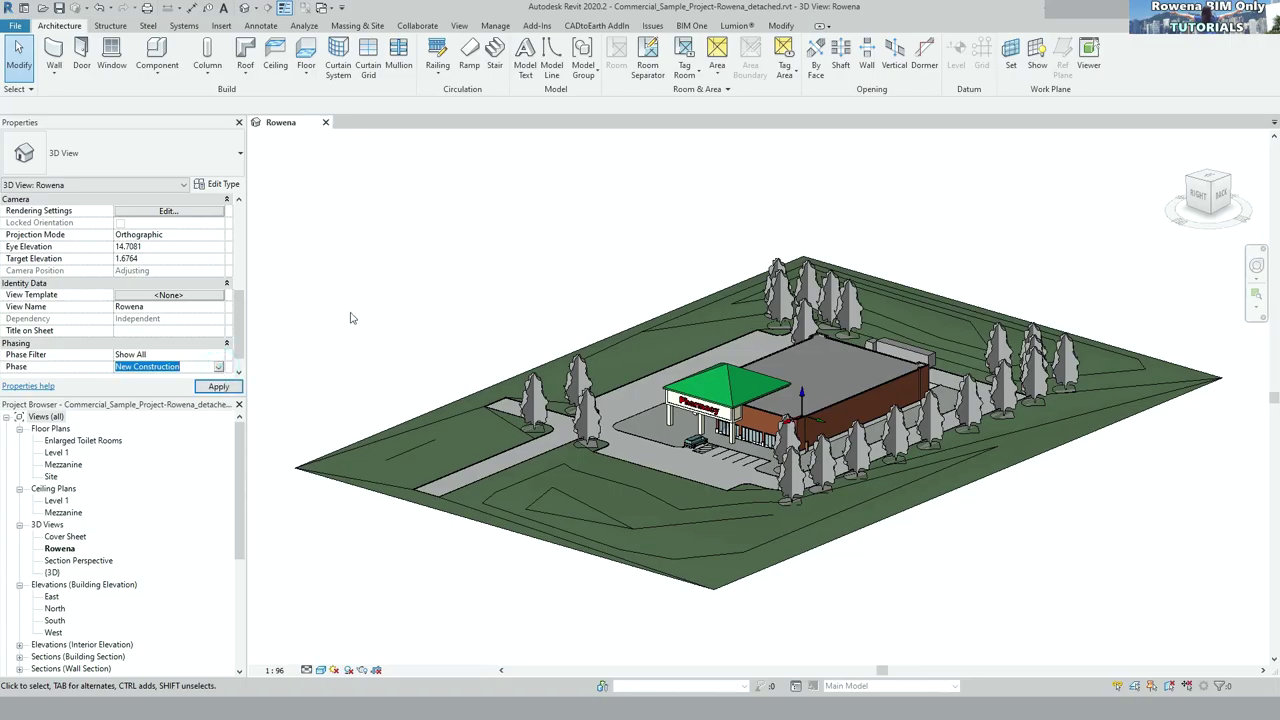
click(896, 541)
scroll(790, 385, up, 2)
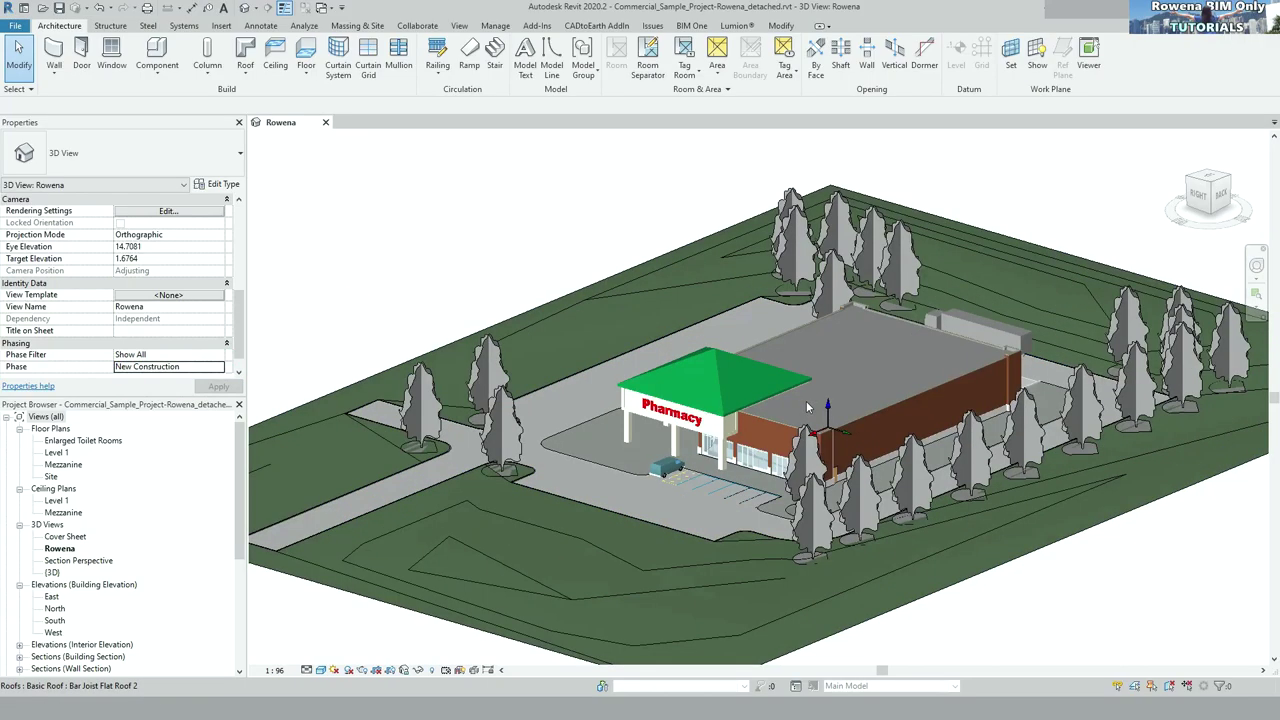
scroll(730, 422, down, 2)
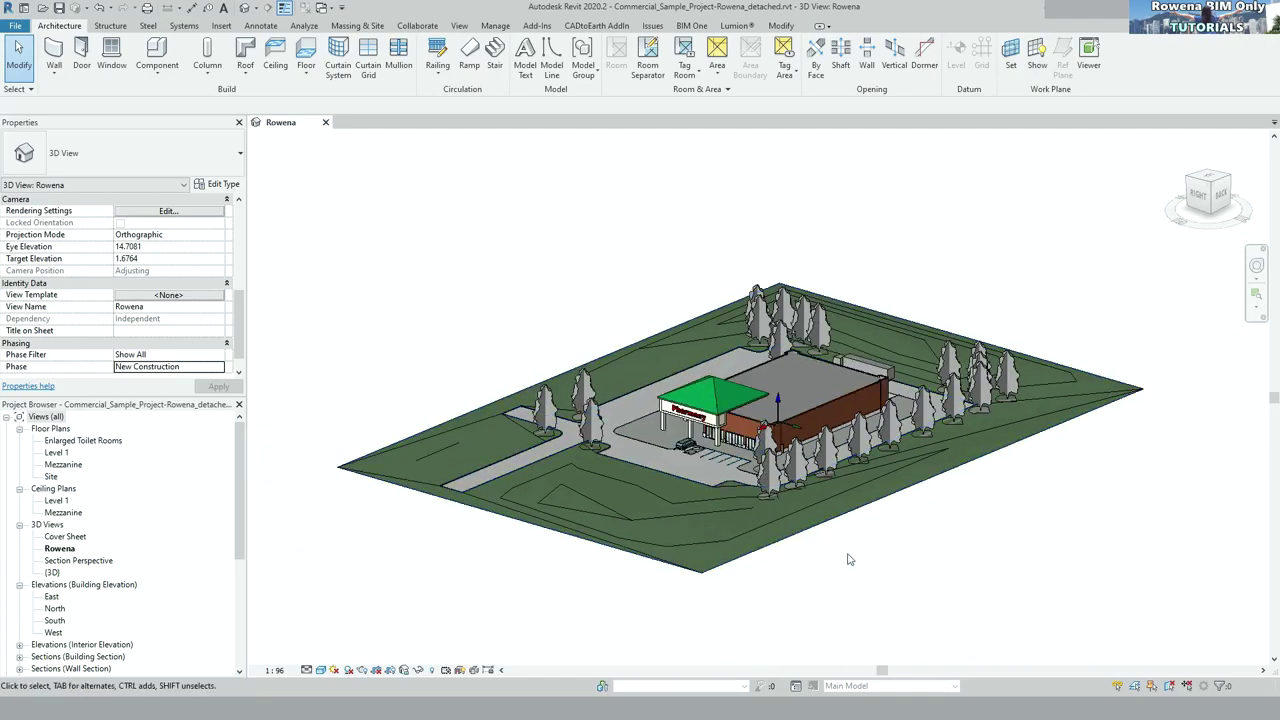
click(836, 515)
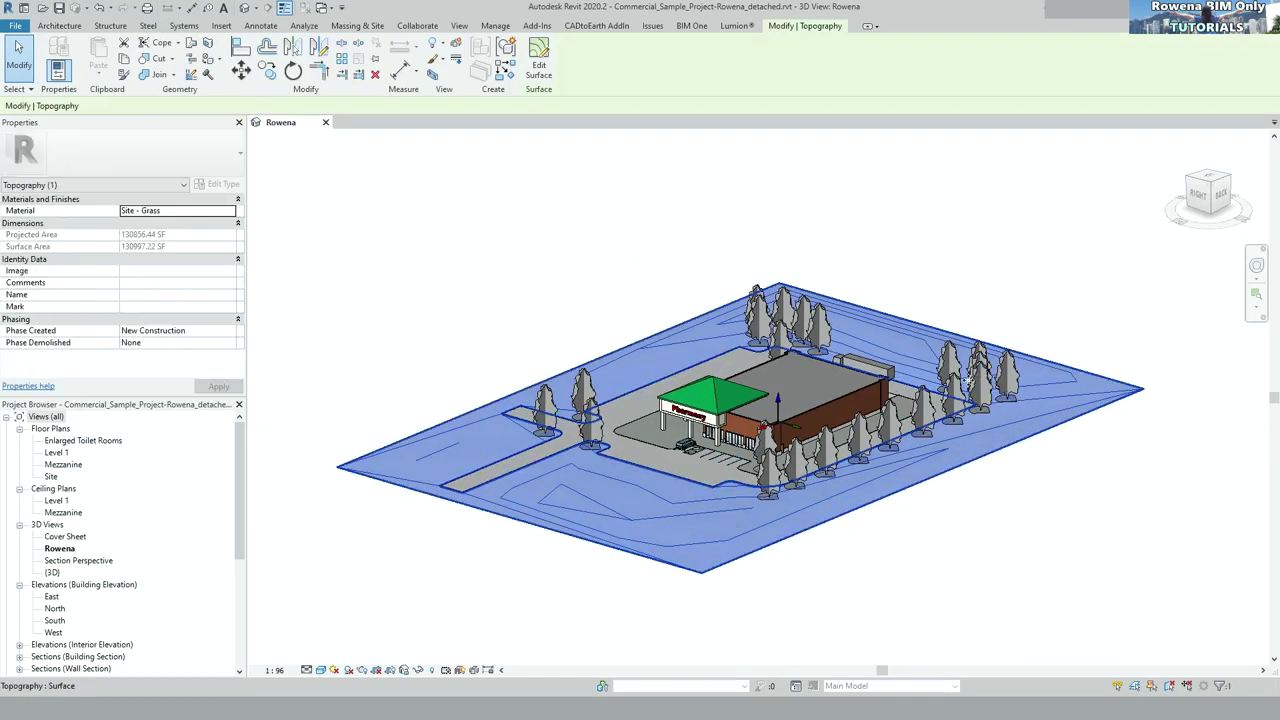
key(Escape)
- Open the project Phasing settings from the Manage tab
scroll(900, 400, up, 3)
click(495, 25)
click(981, 65)
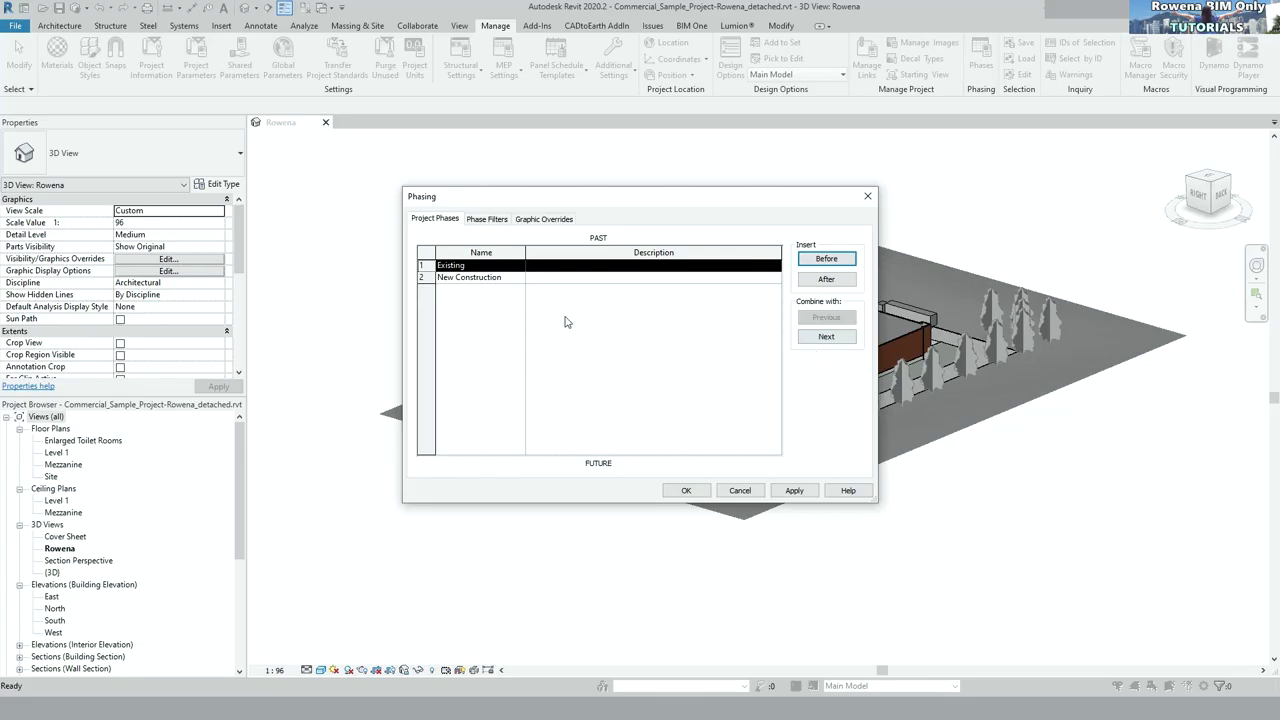
- Review the Existing and New Construction phases, then view the Phase Filters list
click(495, 278)
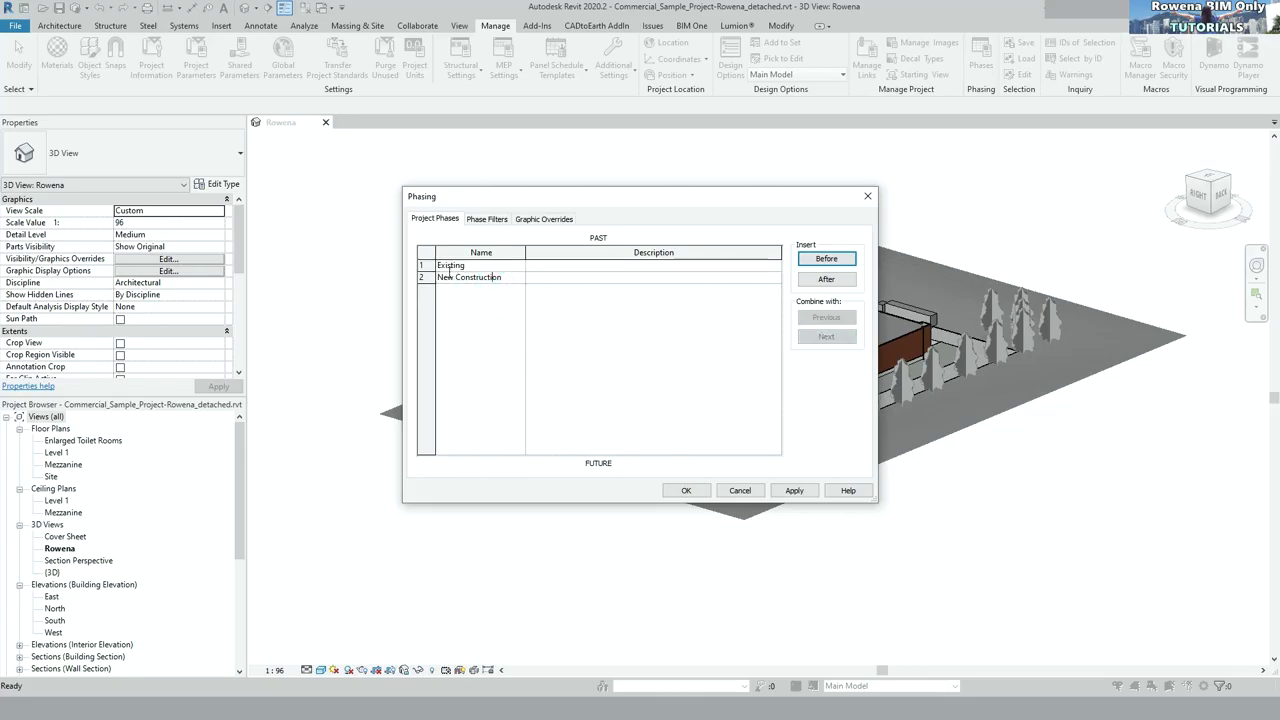
click(448, 265)
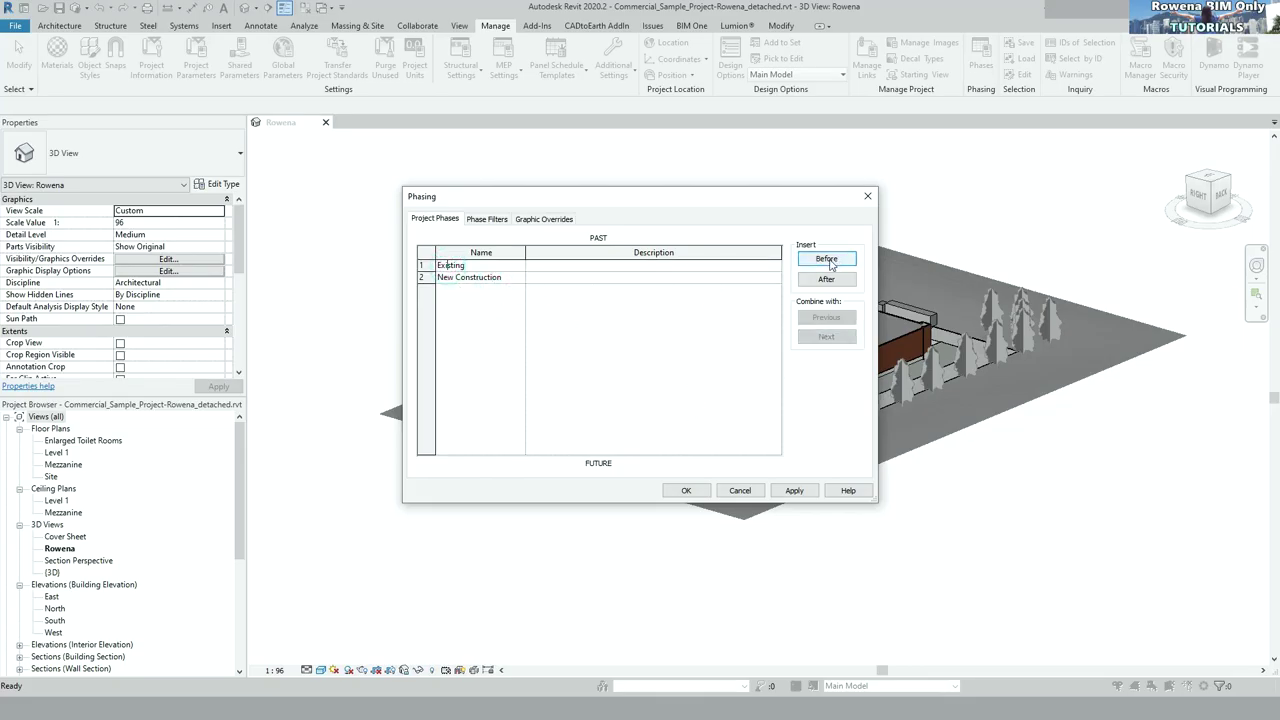
click(487, 219)
click(536, 303)
- Review the Show Previous filters and the Existing and Demolished graphic overrides, then close Phasing
click(540, 316)
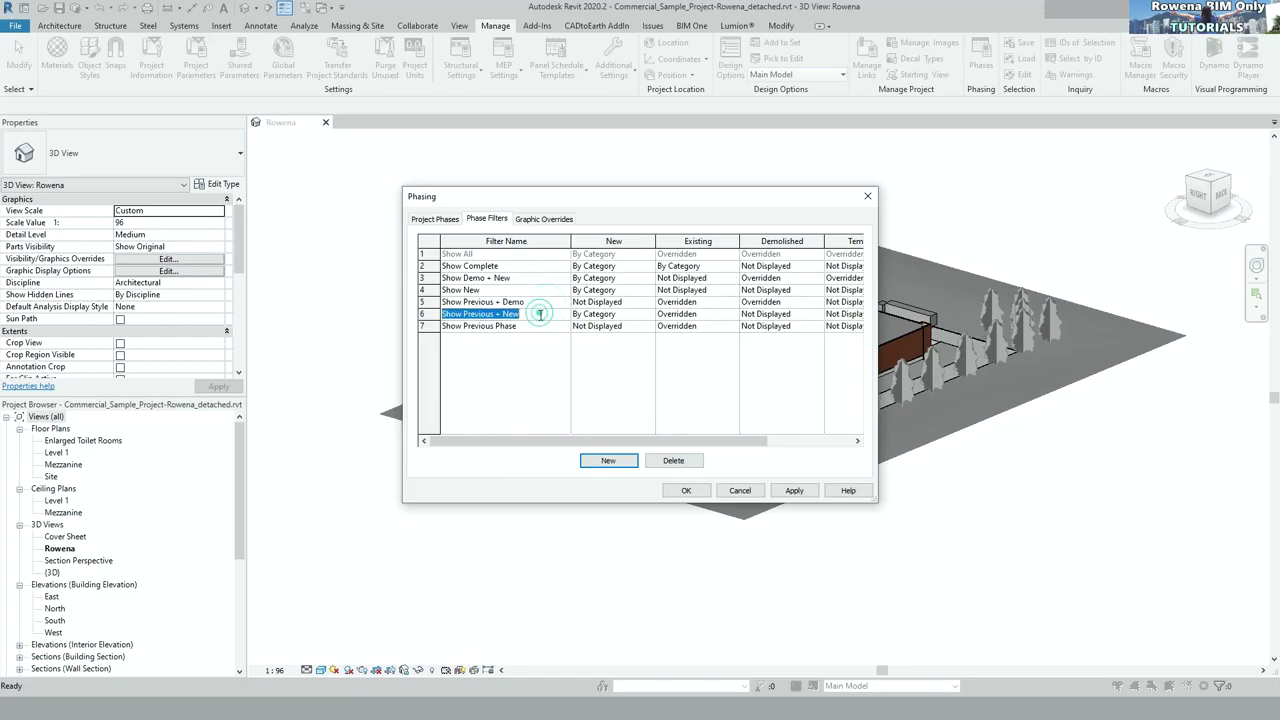
click(538, 327)
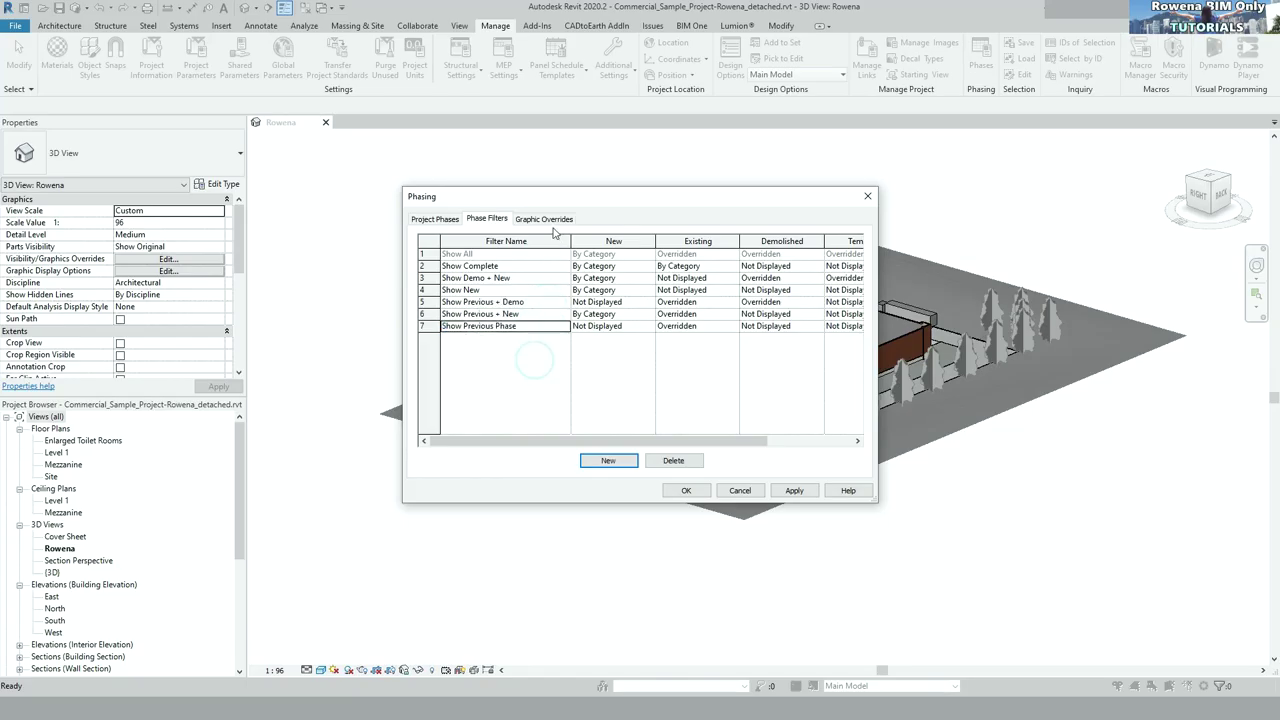
click(544, 218)
click(560, 367)
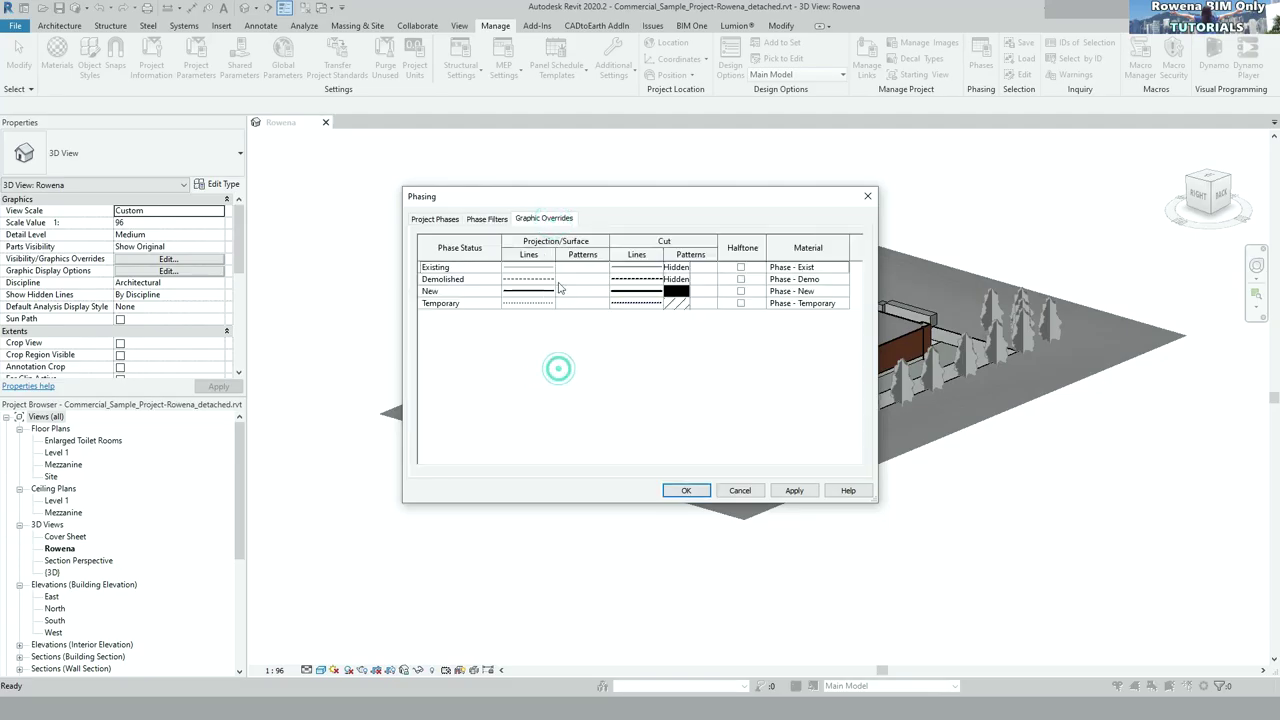
click(458, 269)
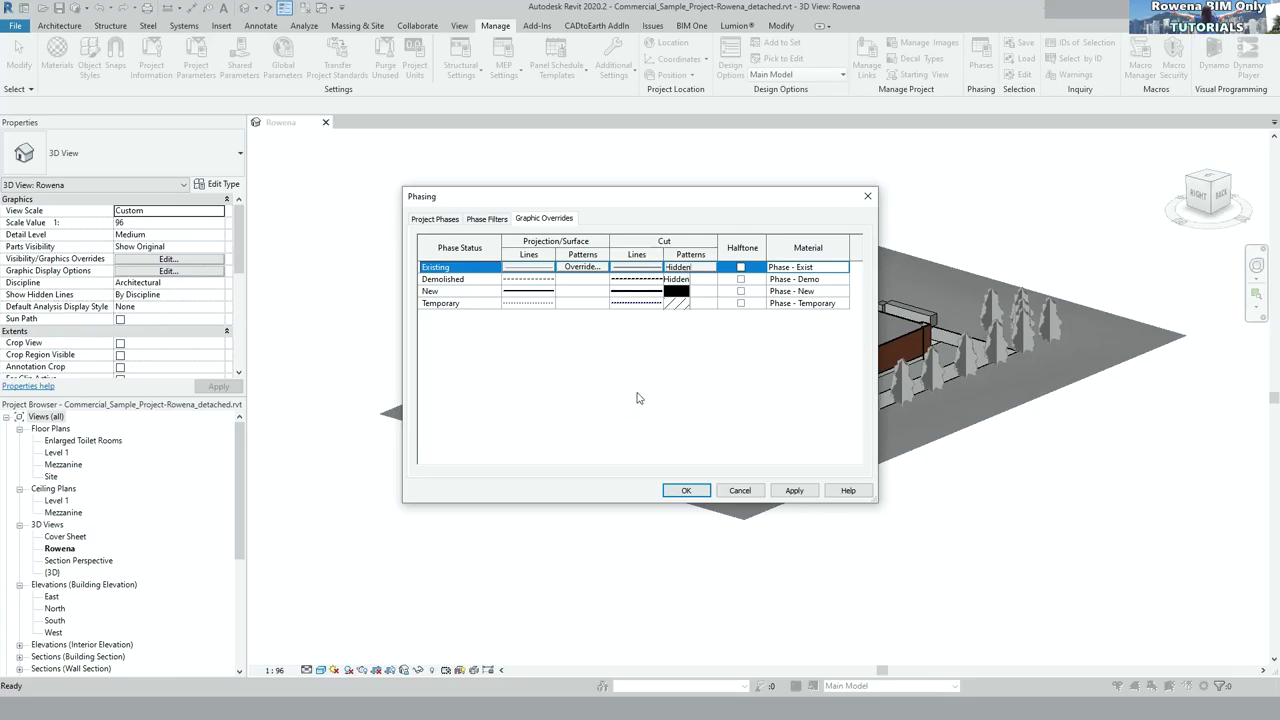
click(480, 281)
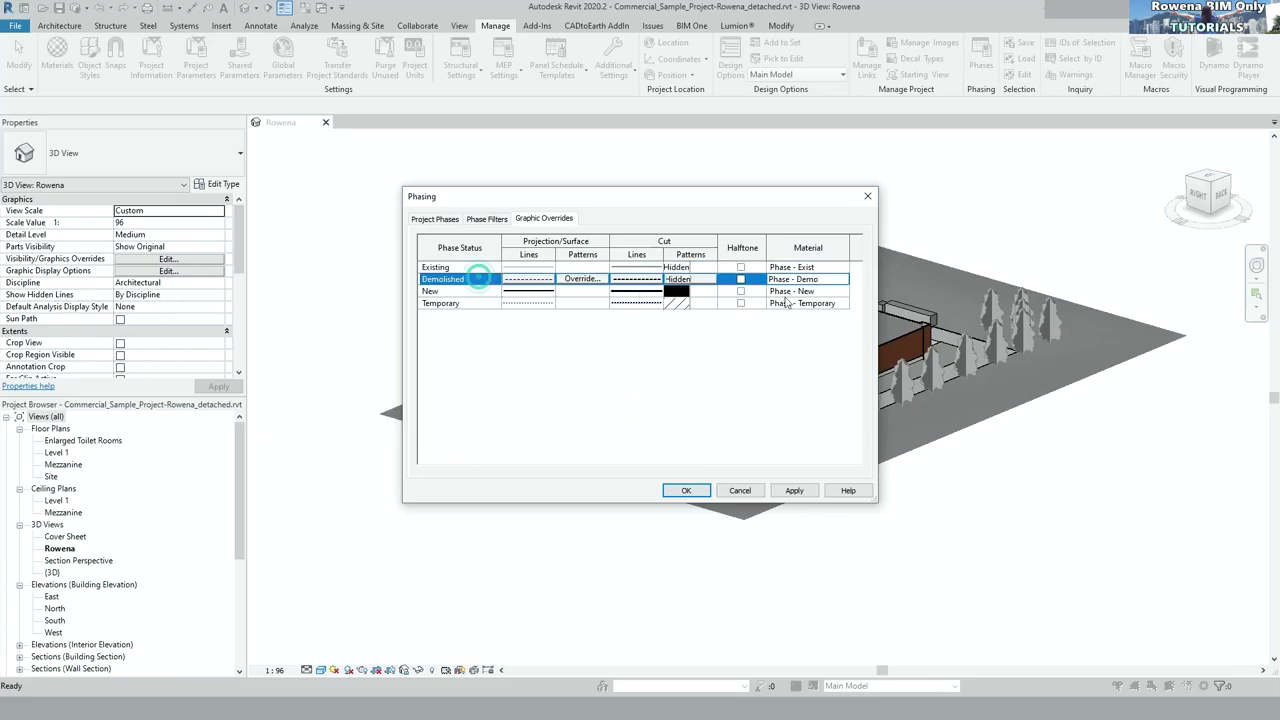
click(686, 490)
- Select the three Lombardy Poplar trees and open their Phase Demolished choices
click(625, 340)
ctrl+click(825, 255)
ctrl+click(1020, 330)
click(229, 342)
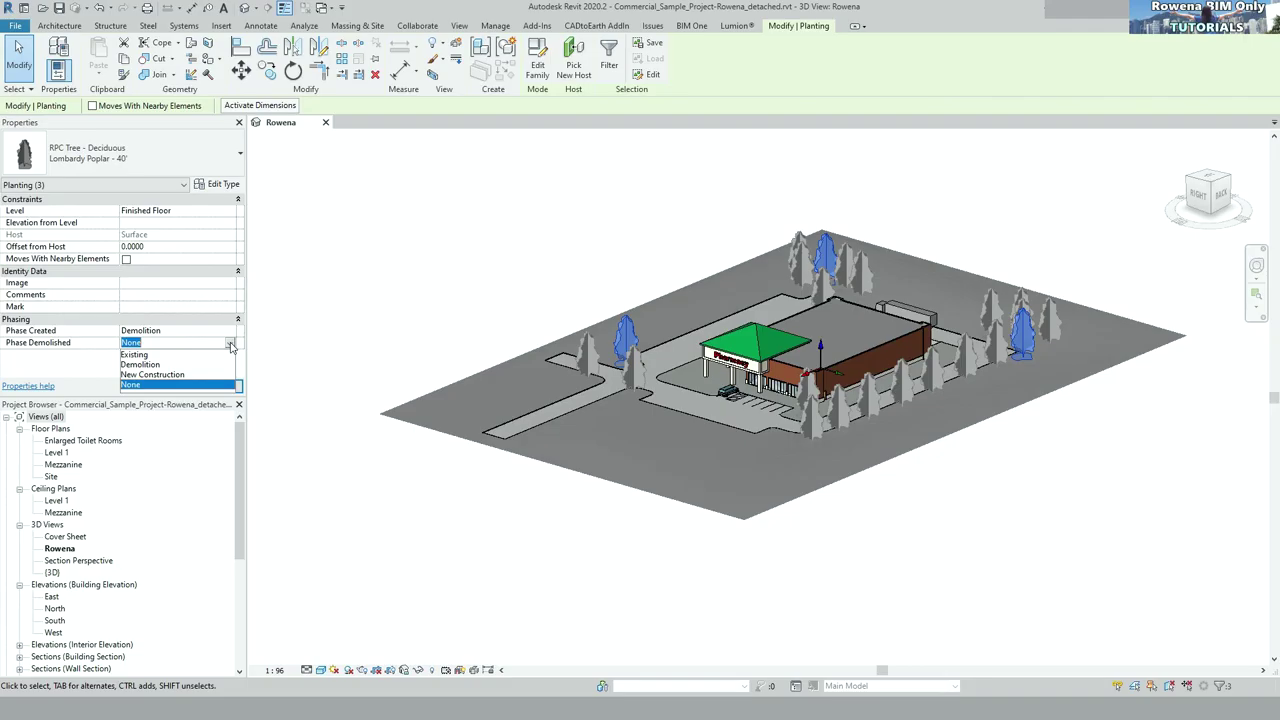
- Set the poplars' Phase Demolished to New Construction and apply it
click(170, 375)
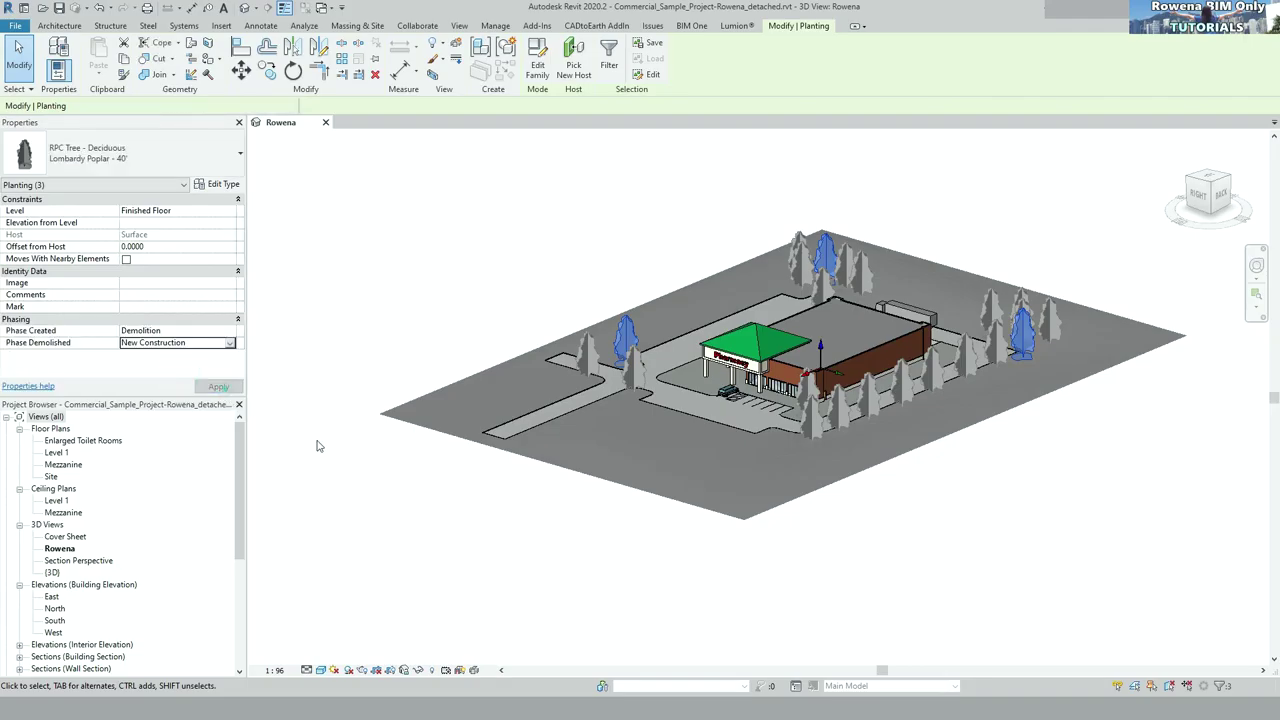
click(218, 386)
click(370, 512)
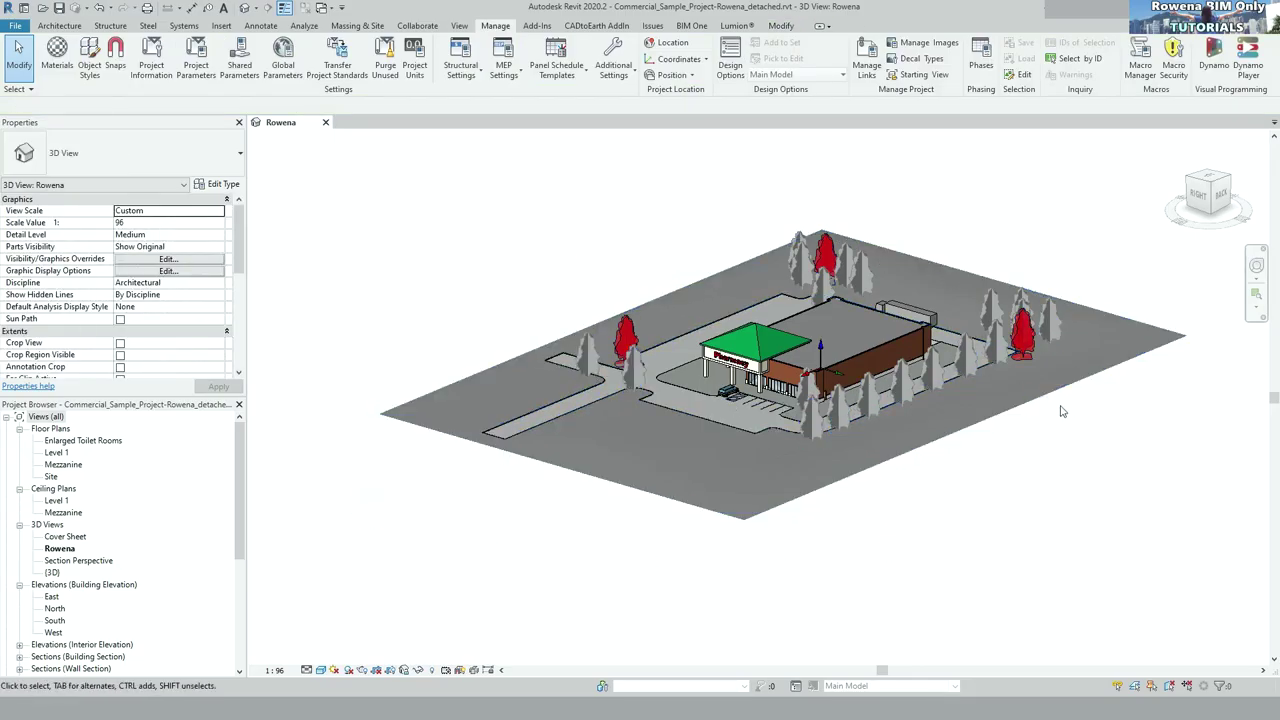
- Check the phase properties of a demolished poplar and of the topography surface
click(628, 333)
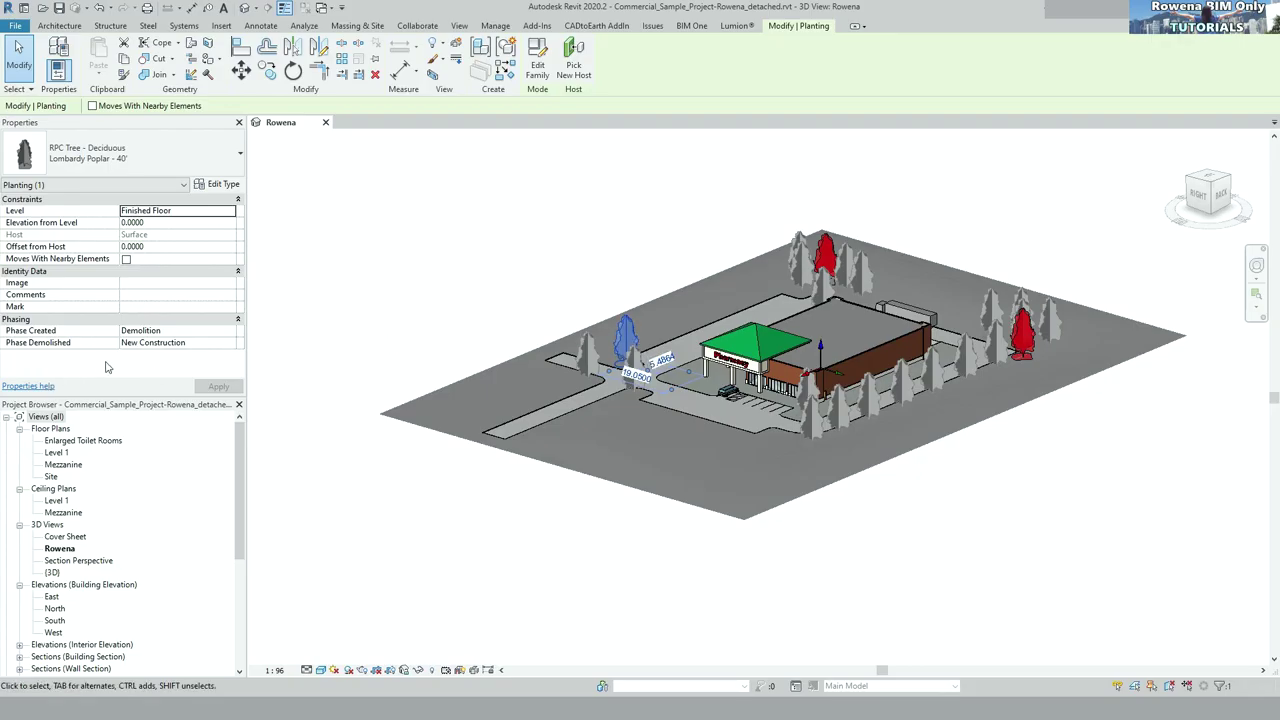
click(486, 256)
click(519, 353)
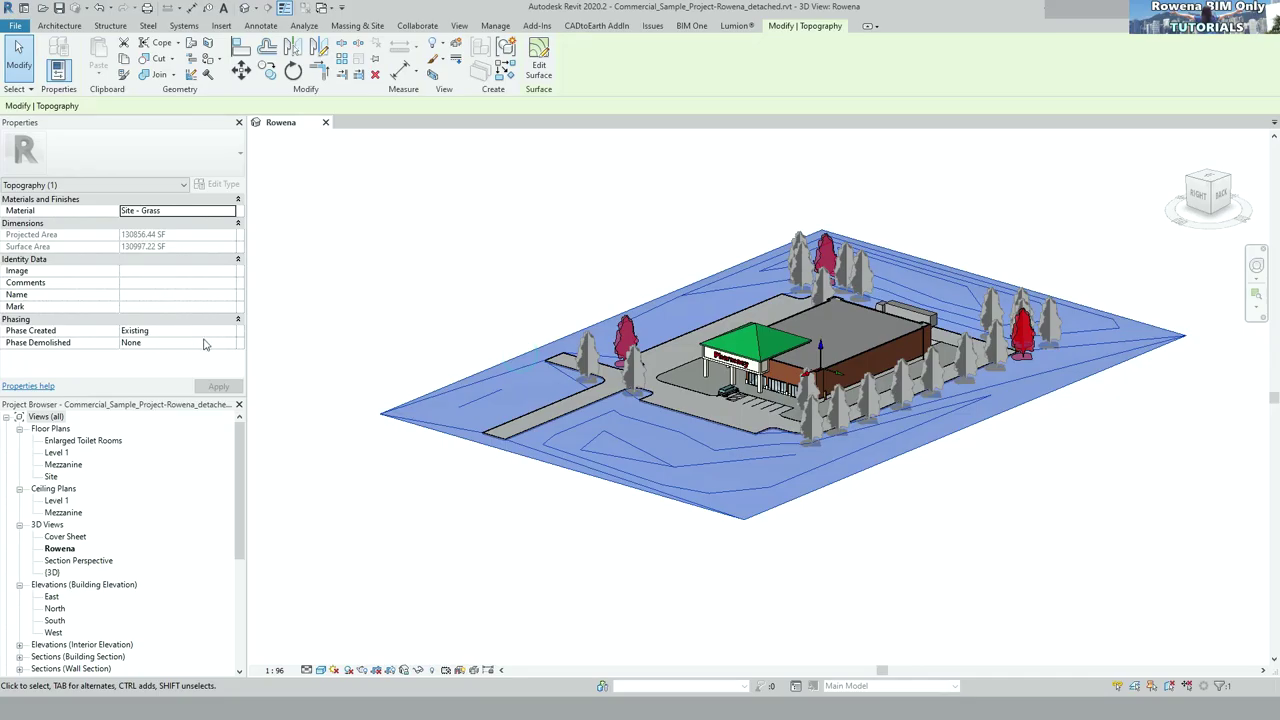
click(456, 309)
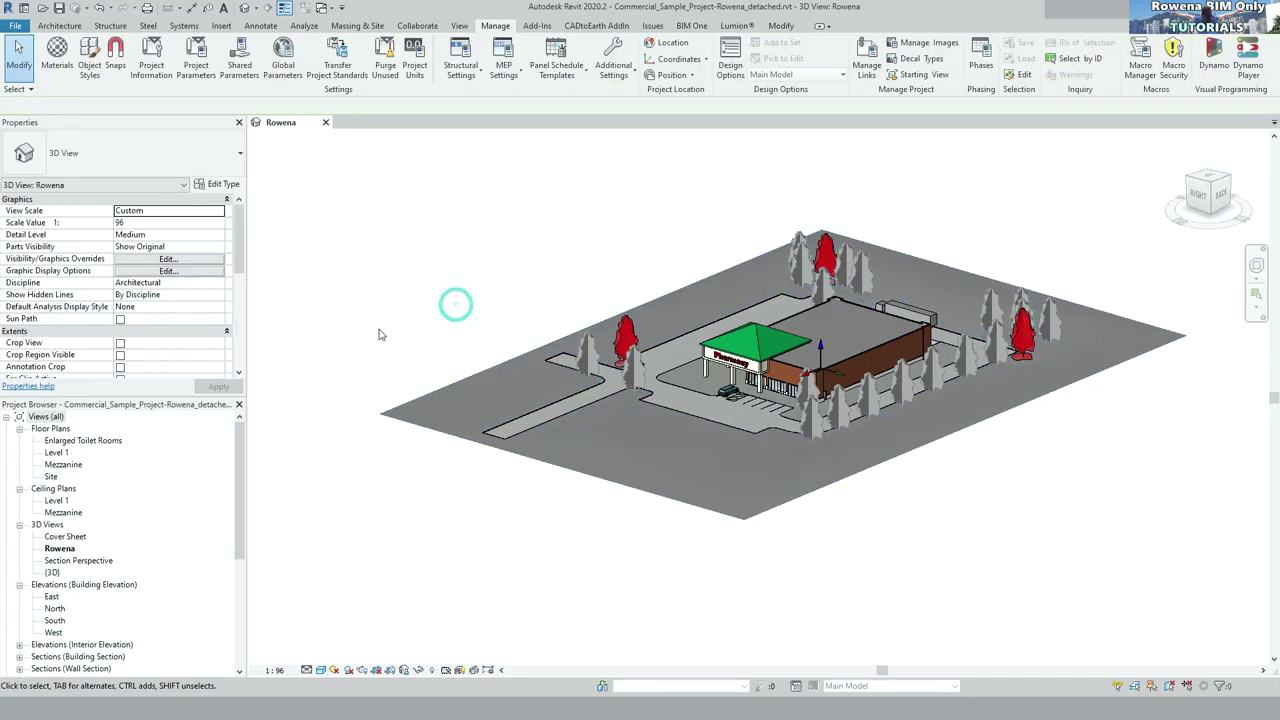
scroll(197, 325, down, 3)
scroll(197, 325, down, 3)
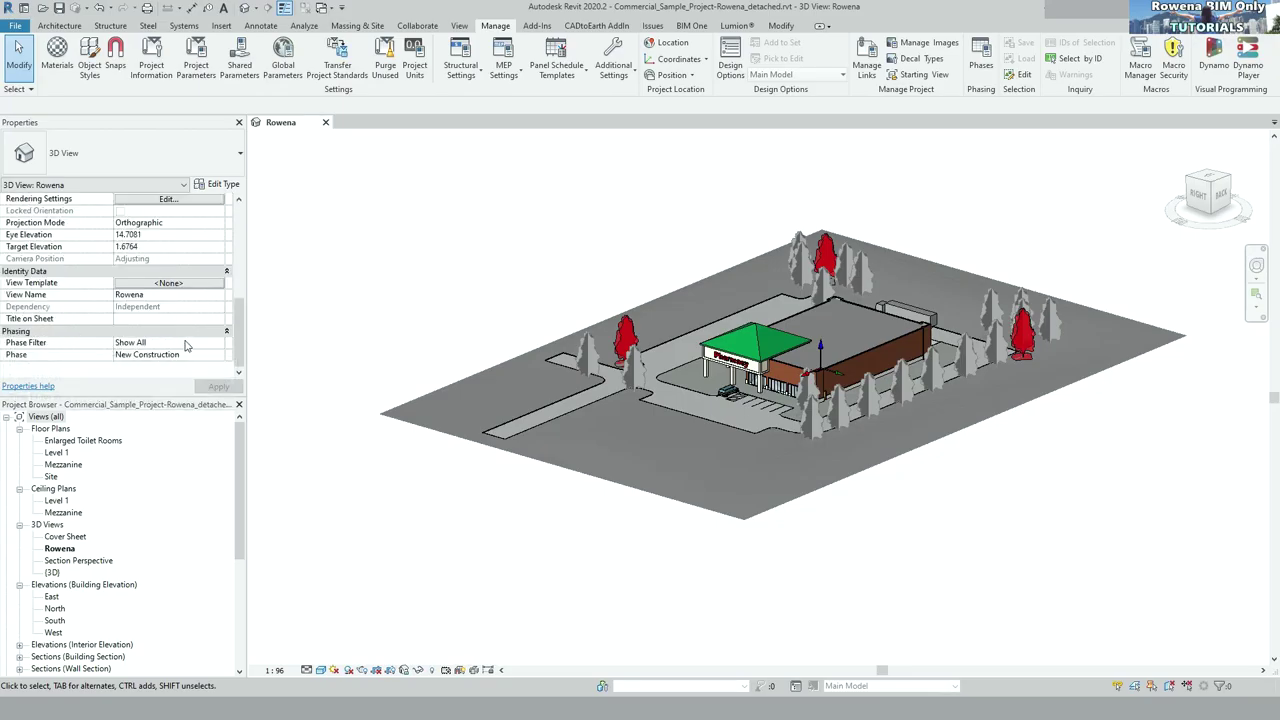
- Preview the Show New, Show Demo + New and Show Previous Phase filters in the 3D view
click(216, 345)
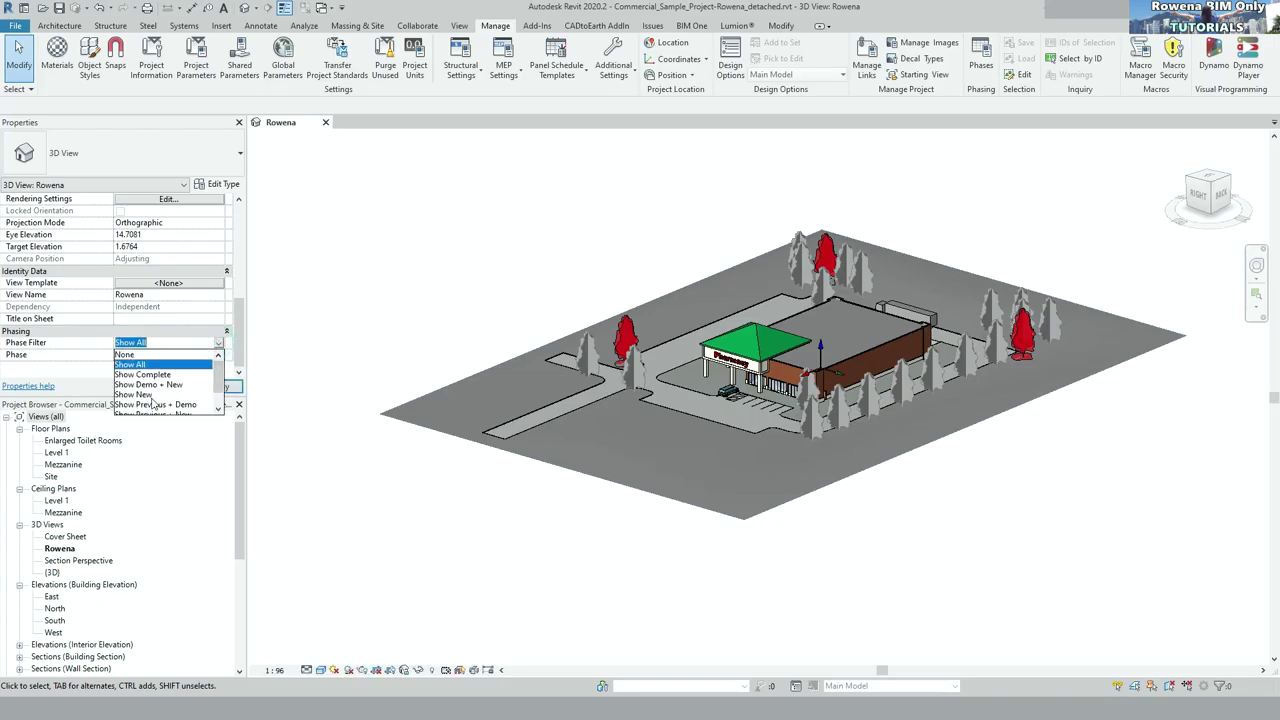
click(135, 395)
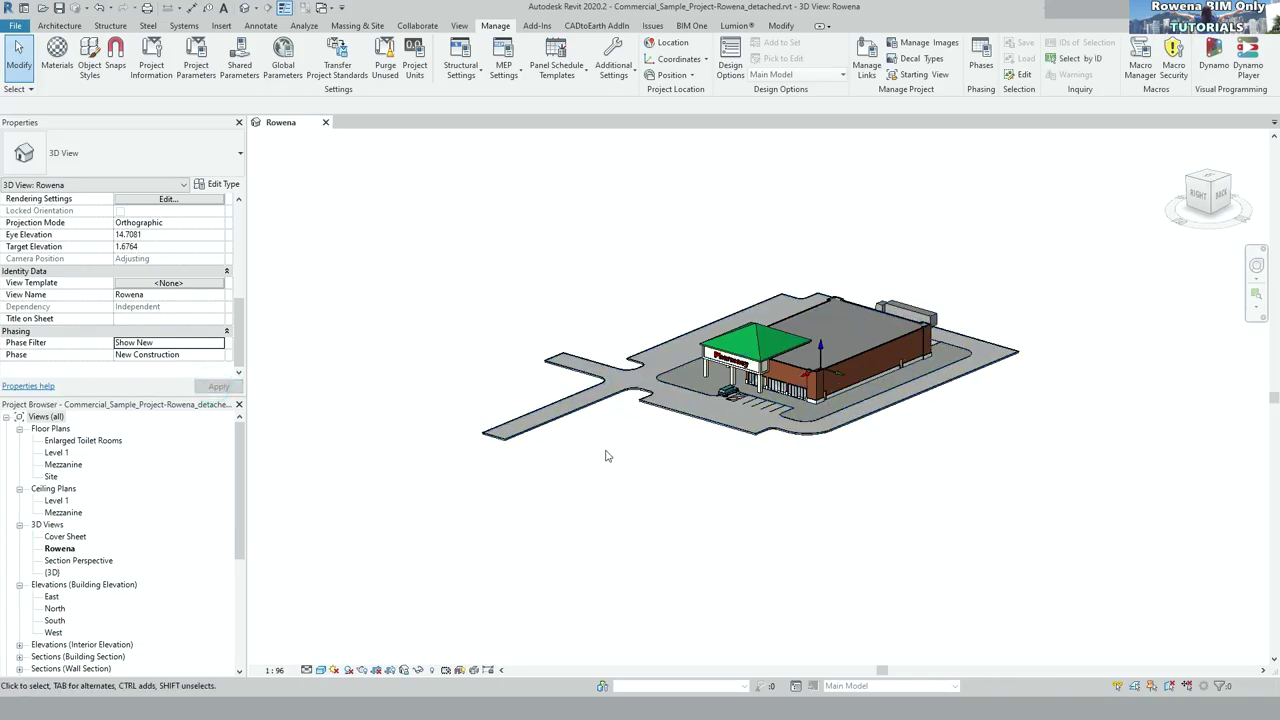
click(219, 343)
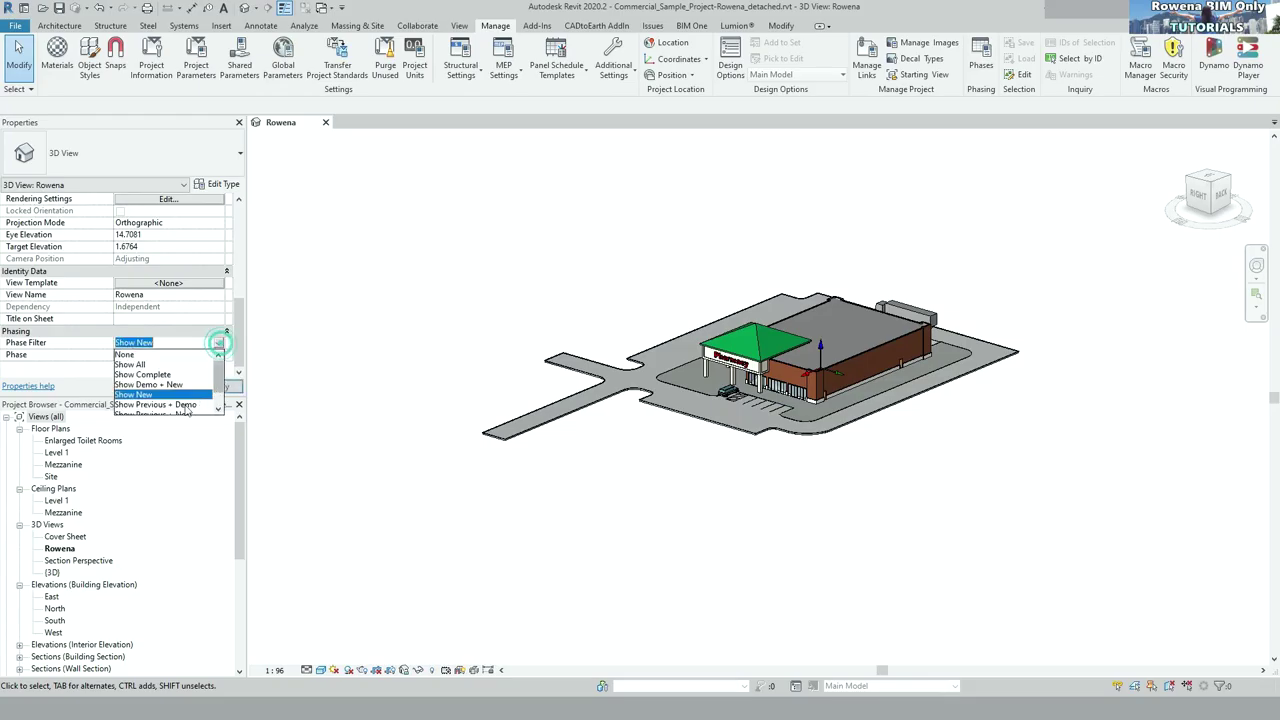
click(176, 384)
click(230, 388)
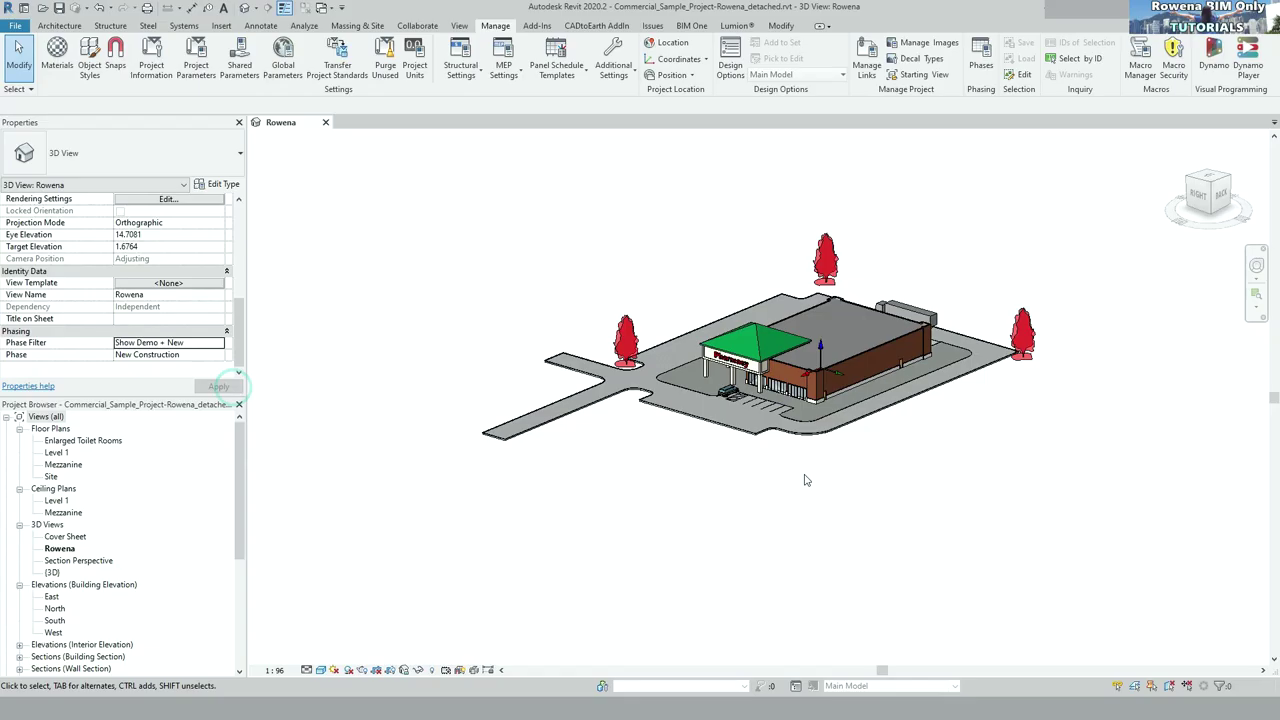
click(217, 343)
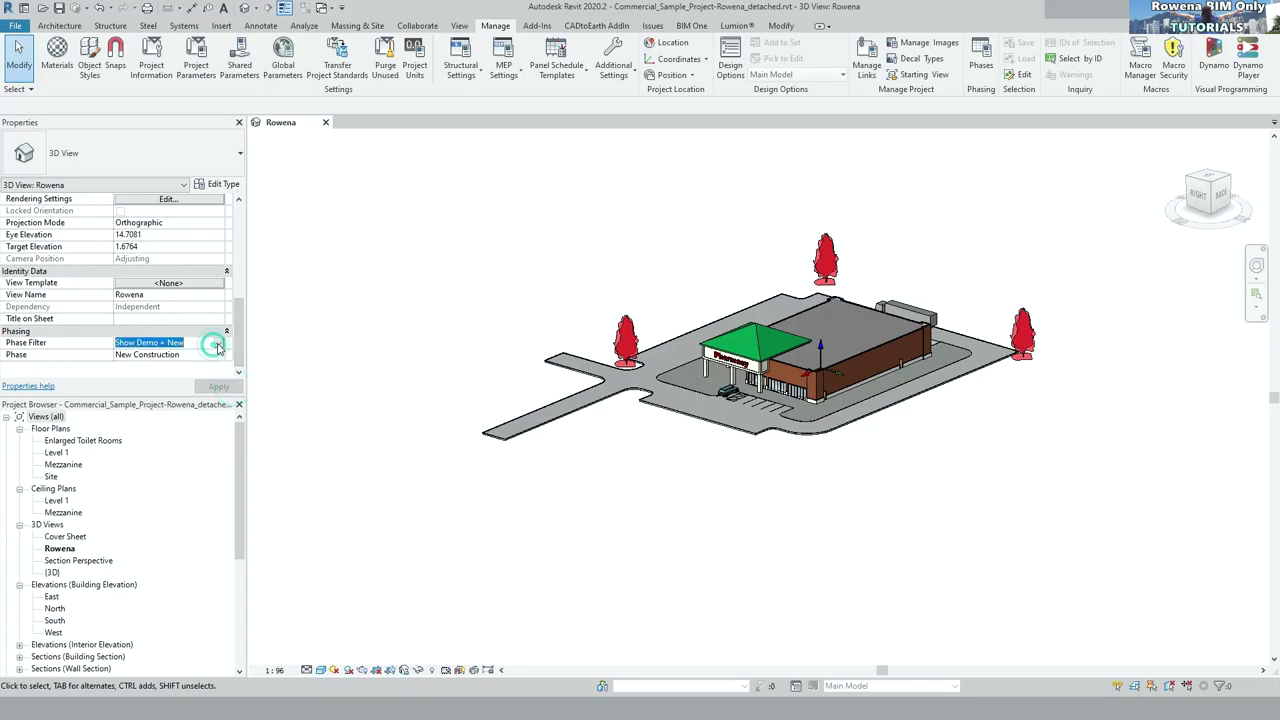
click(217, 343)
scroll(195, 400, down, 2)
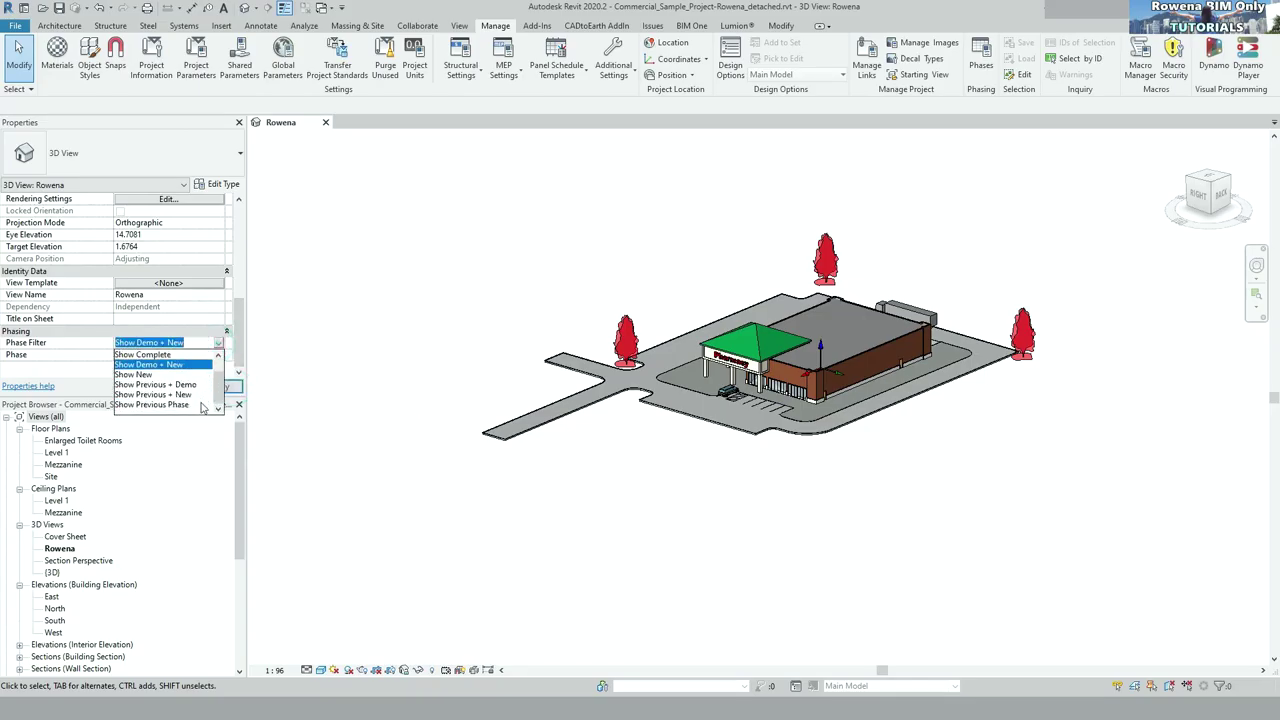
click(178, 405)
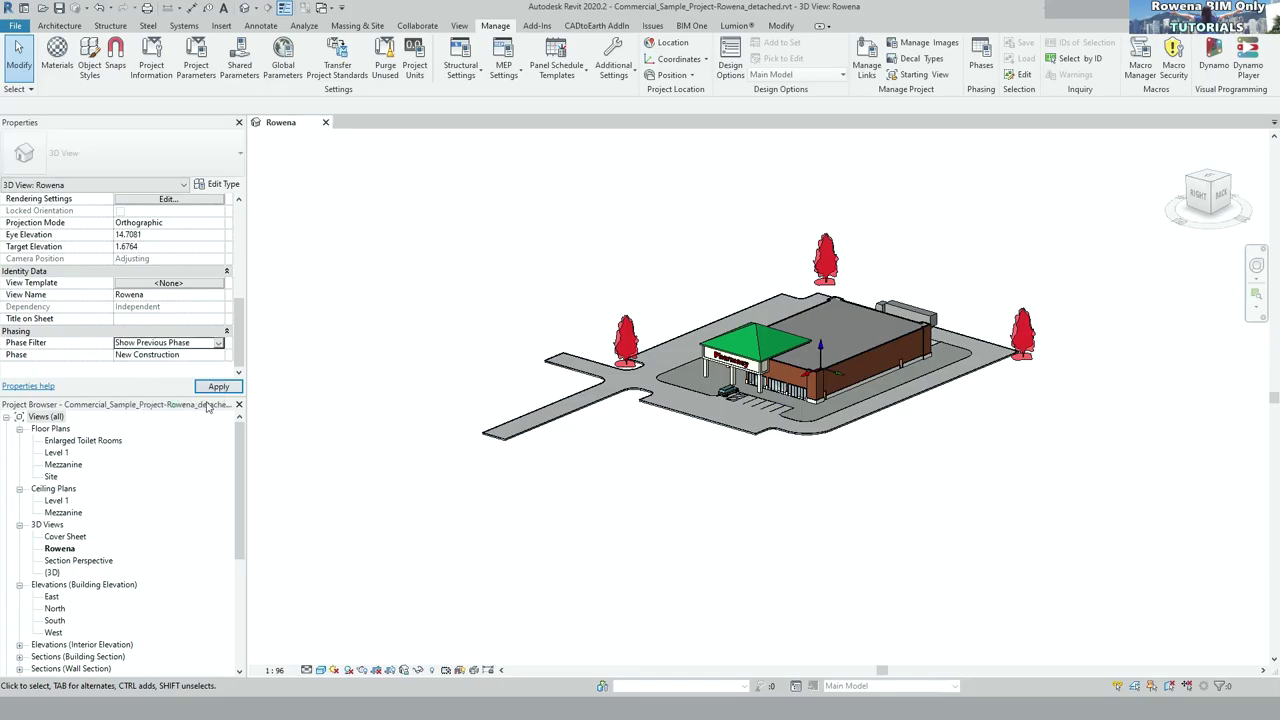
click(219, 386)
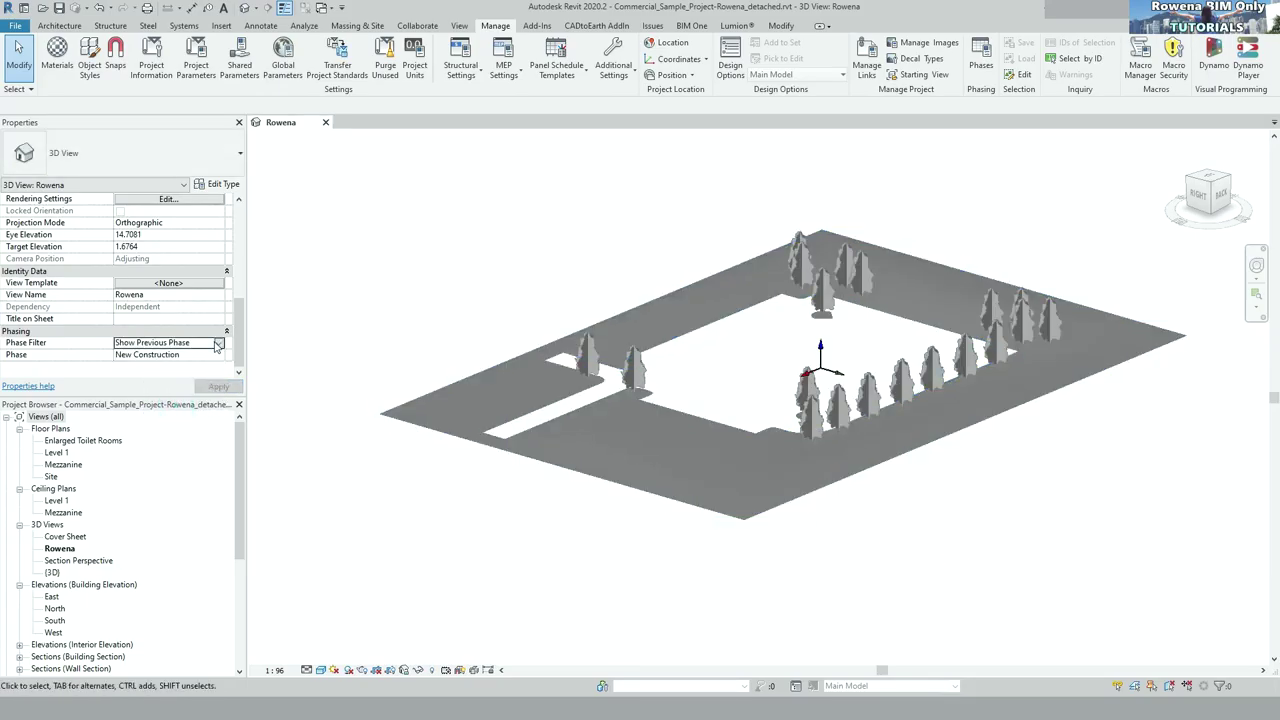
- Try Show Previous + New and Show New, then apply the Show All phase filter
click(215, 342)
click(172, 400)
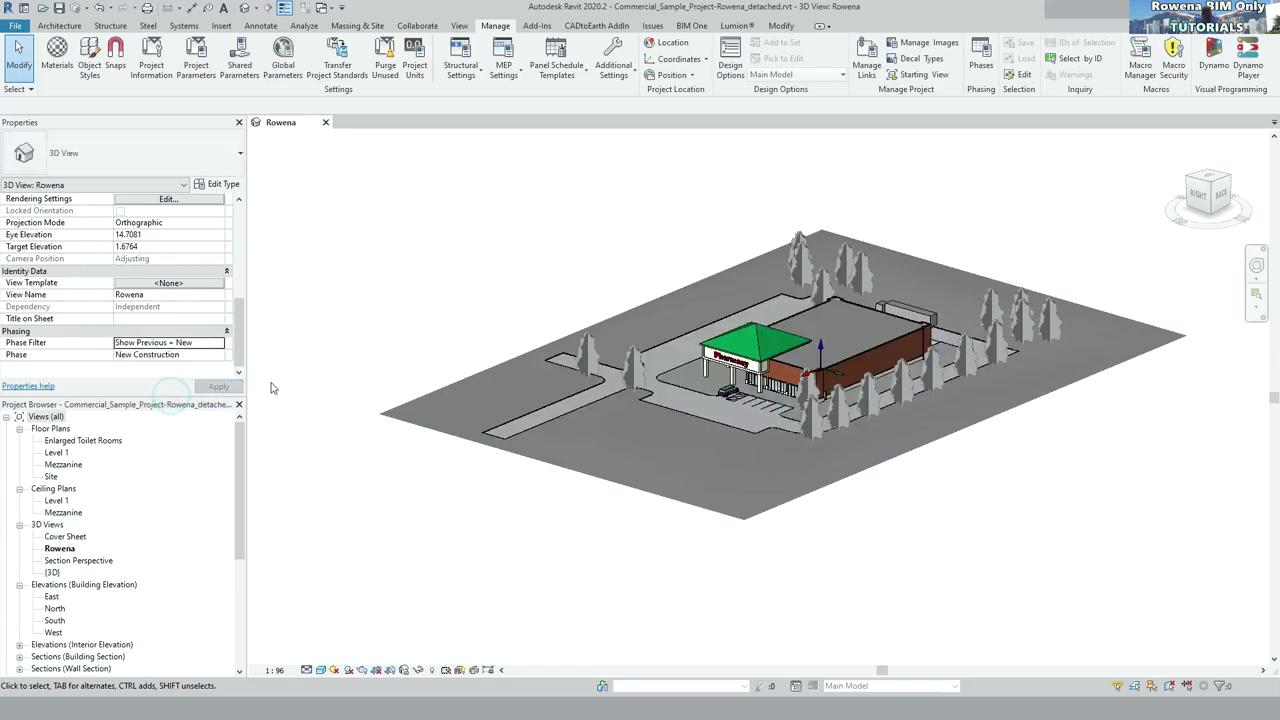
click(218, 342)
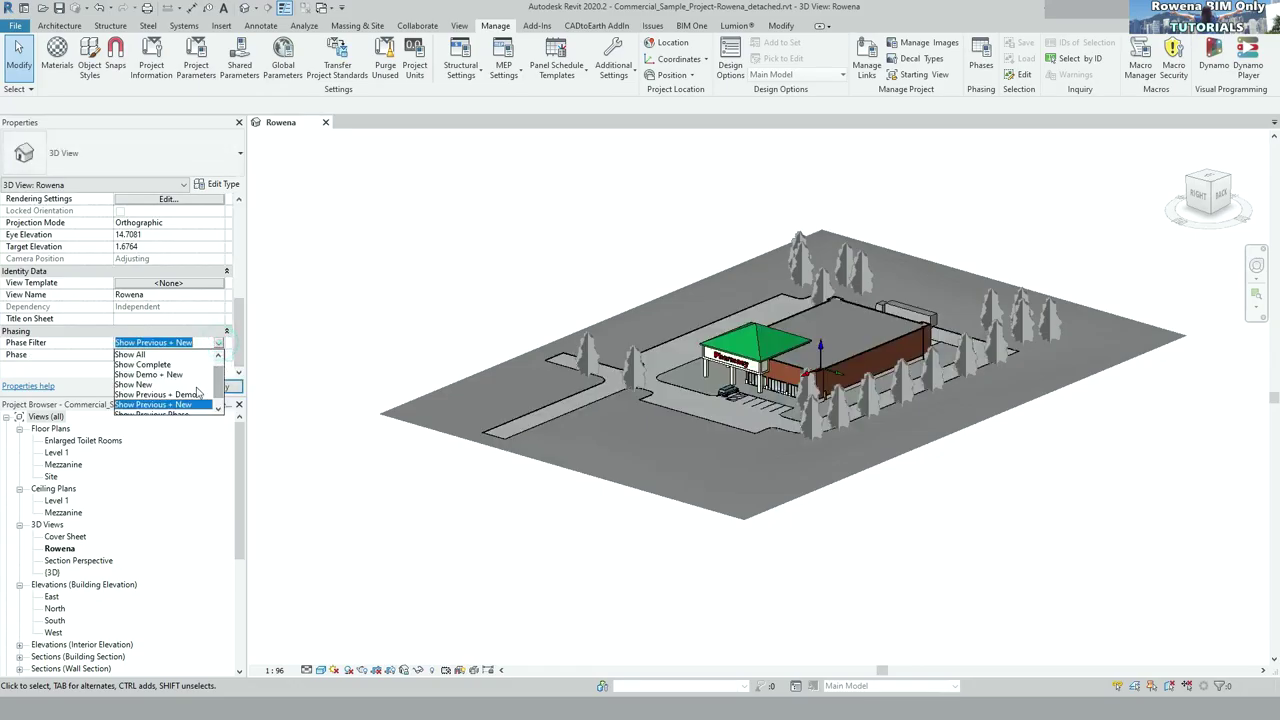
click(140, 384)
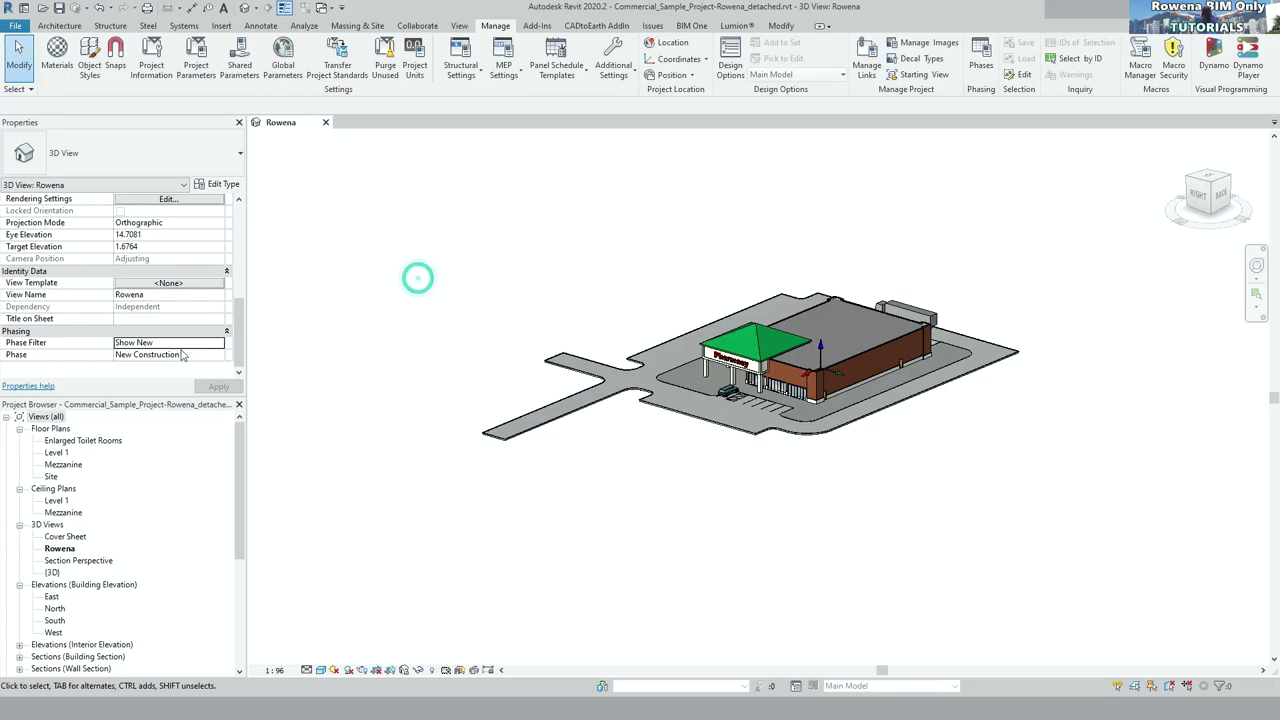
click(205, 342)
click(217, 342)
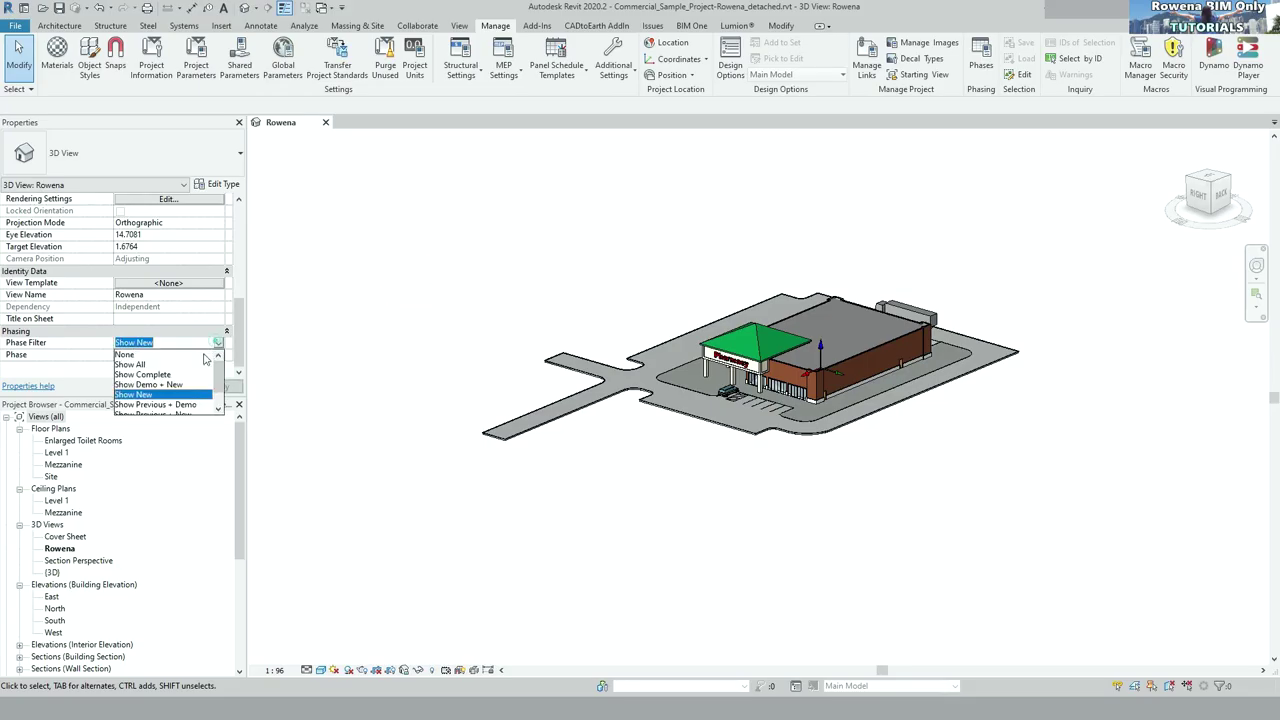
click(140, 364)
click(218, 386)
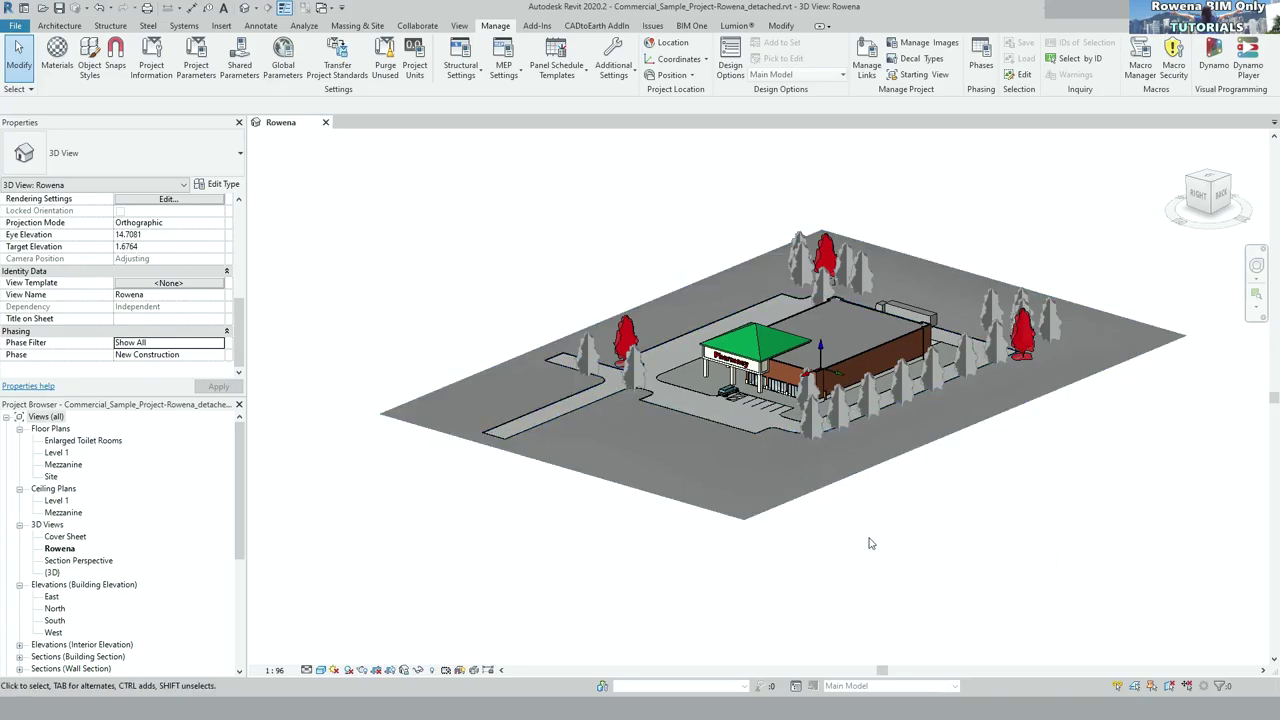
click(820, 422)
right_click(820, 422)
mouse_move(876, 227)
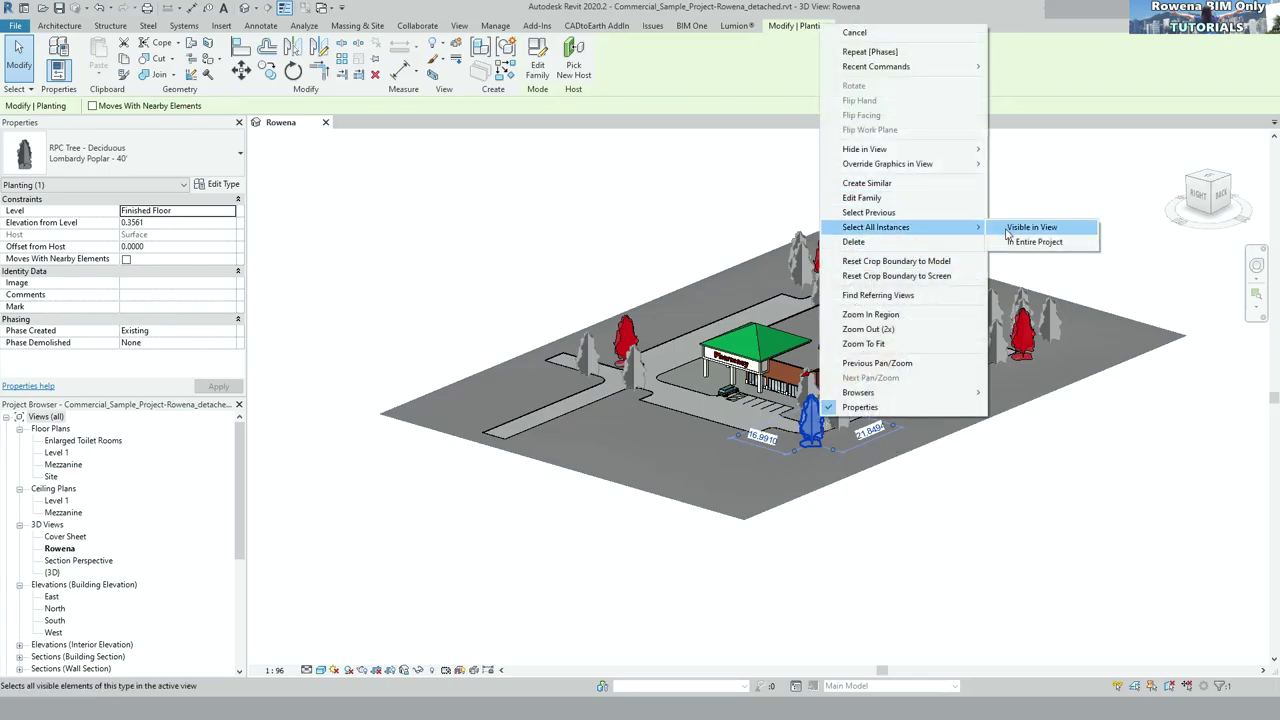
click(551, 198)
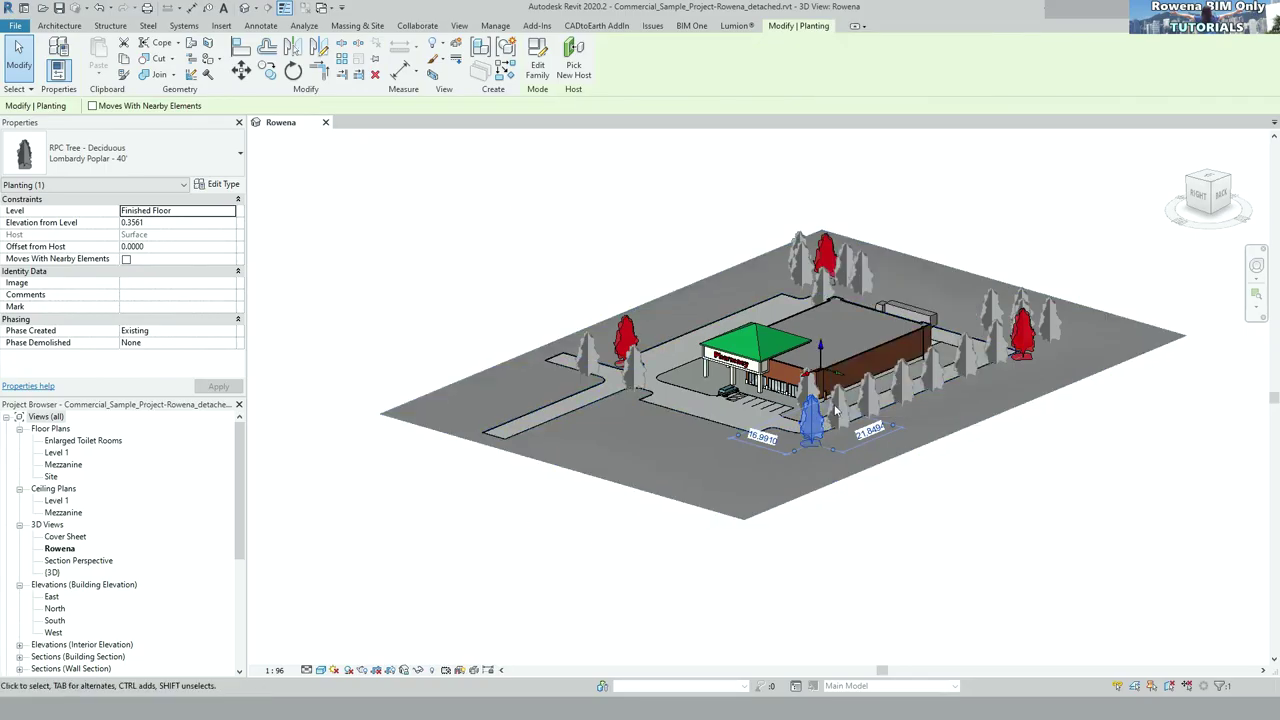
right_click(811, 413)
mouse_move(867, 224)
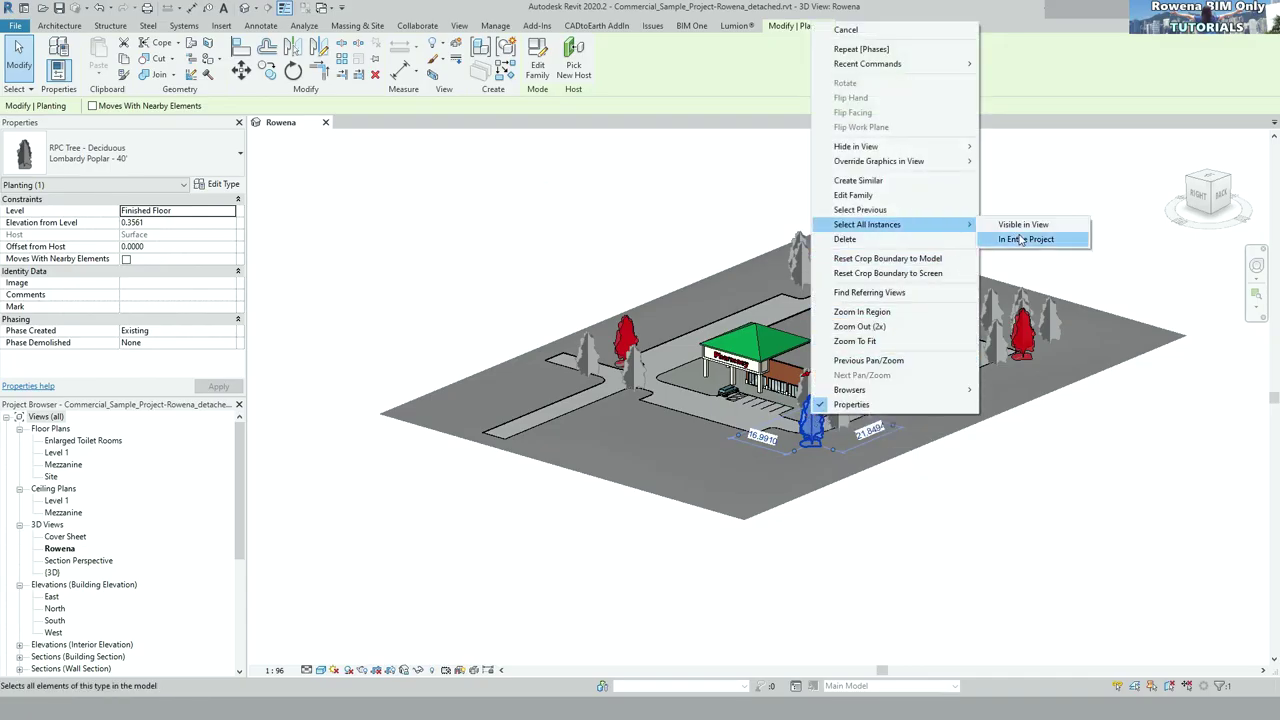
click(1020, 239)
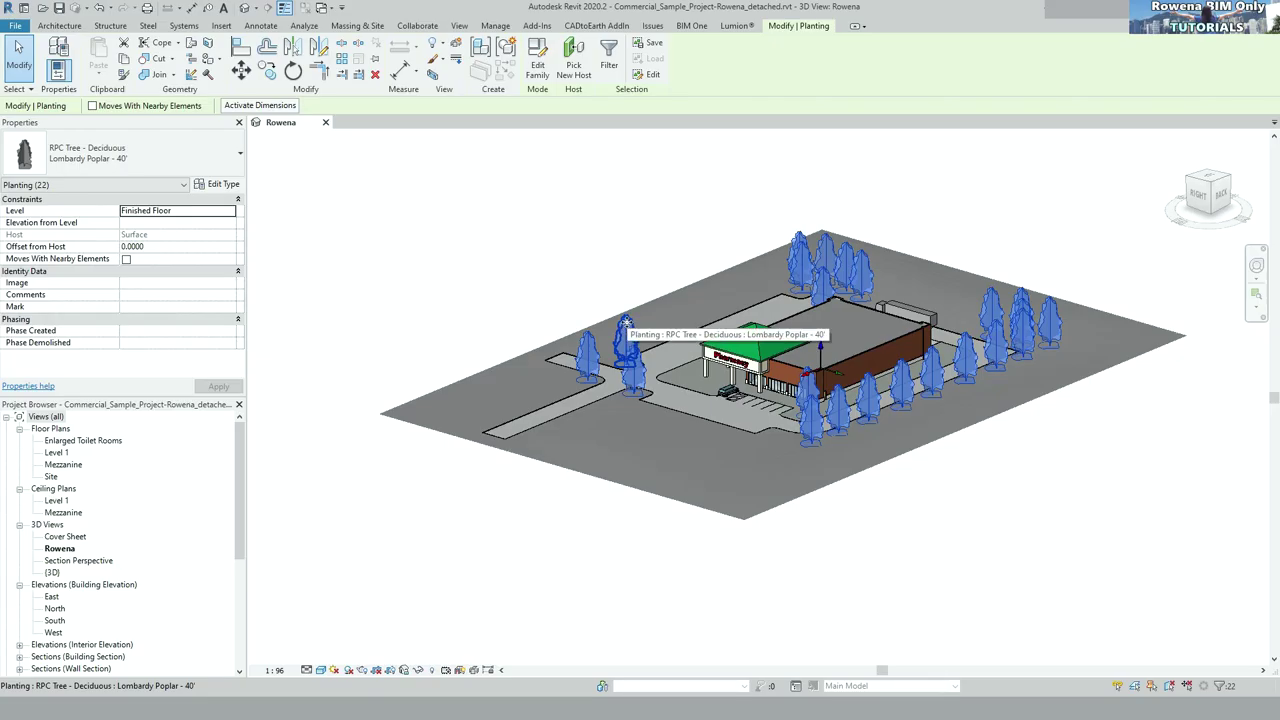
click(614, 244)
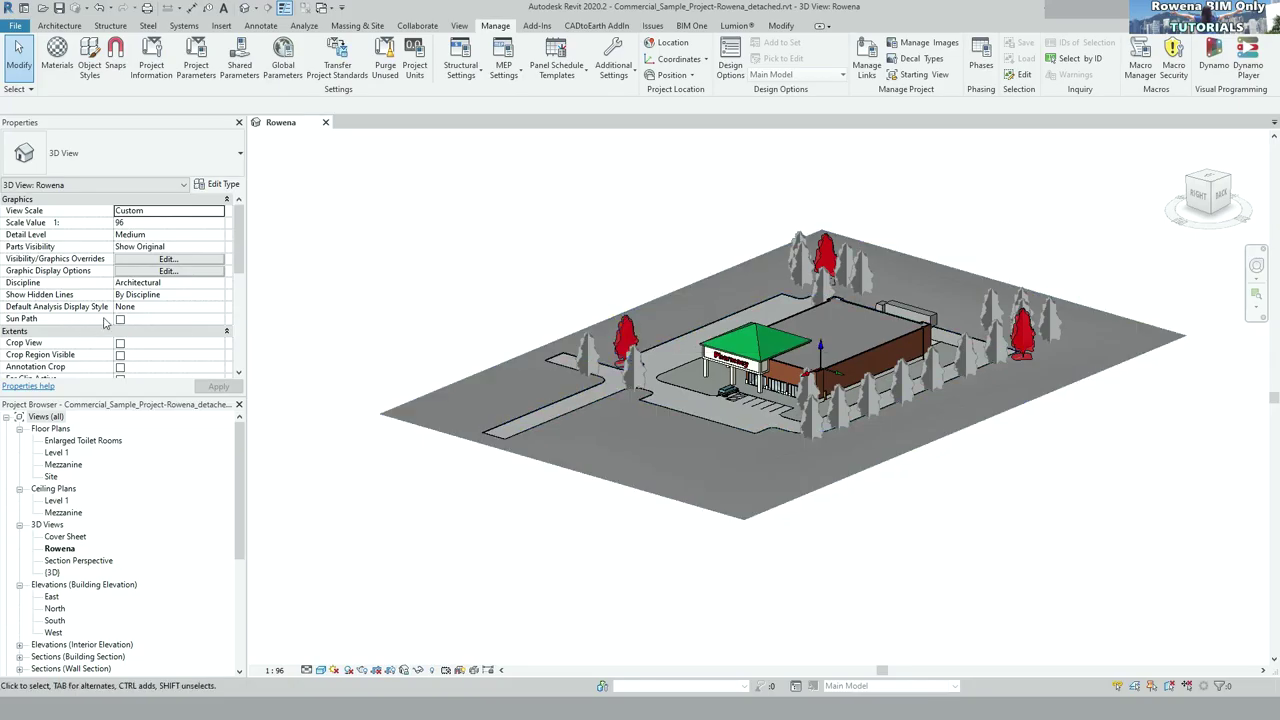
- Try the Show Demo + New filter, restore Show All, and set the view phase to Existing
scroll(160, 328, down, 2)
scroll(160, 328, down, 2)
click(205, 342)
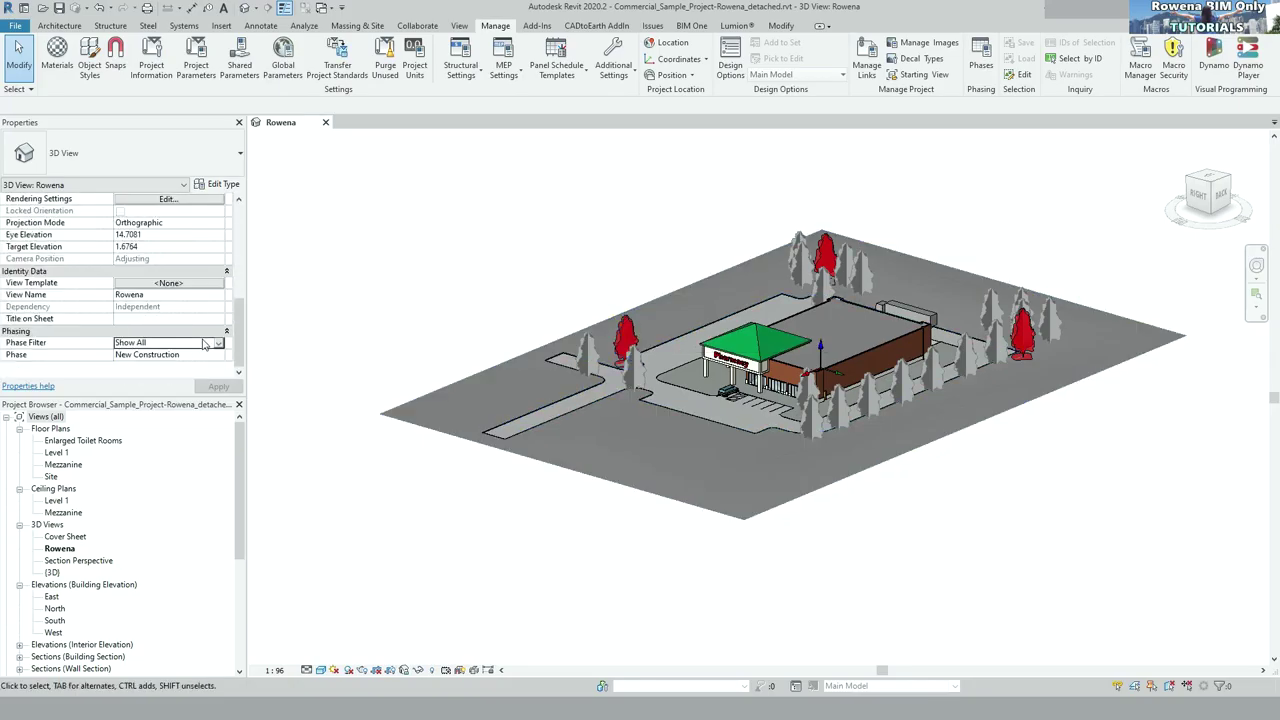
click(218, 342)
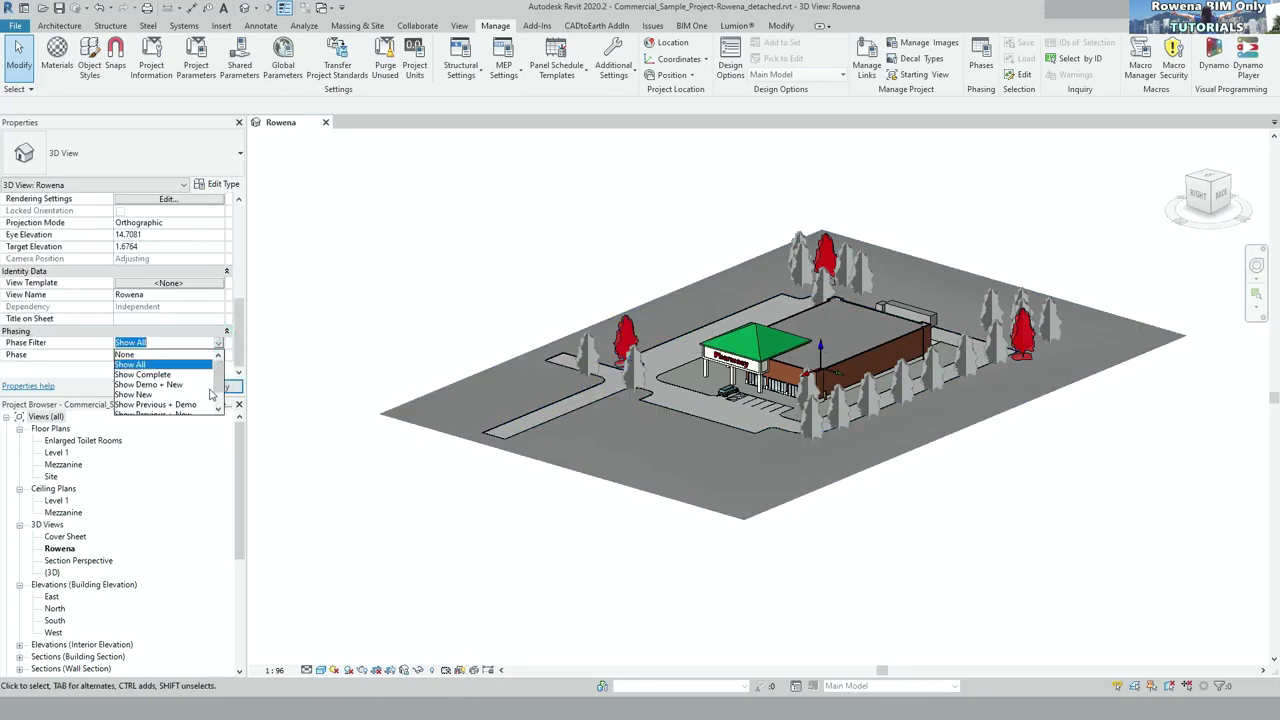
click(210, 384)
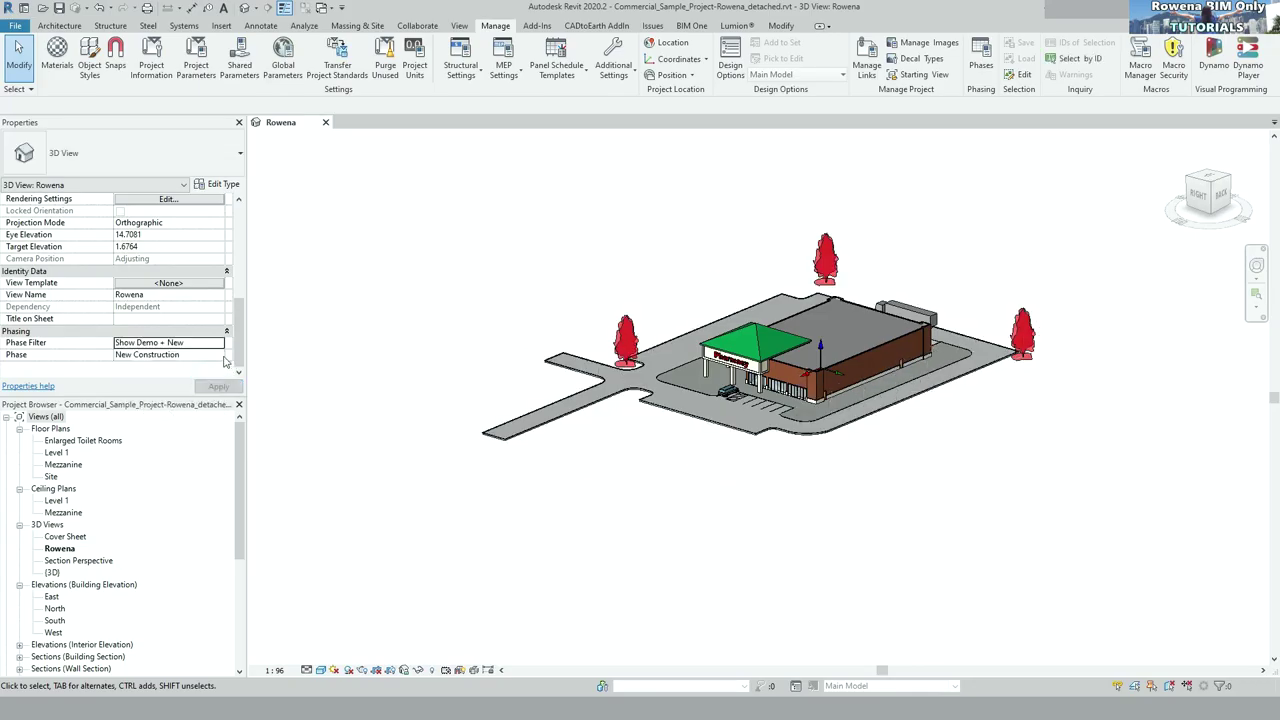
click(218, 342)
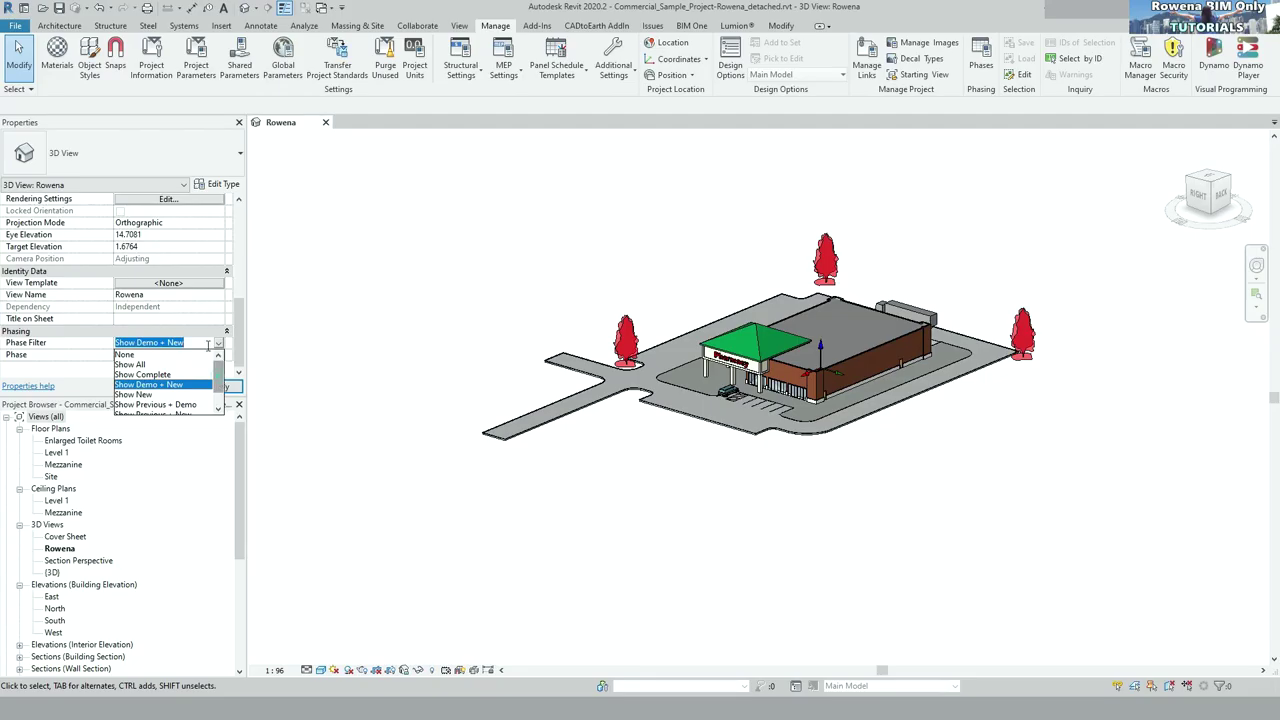
click(205, 364)
click(213, 358)
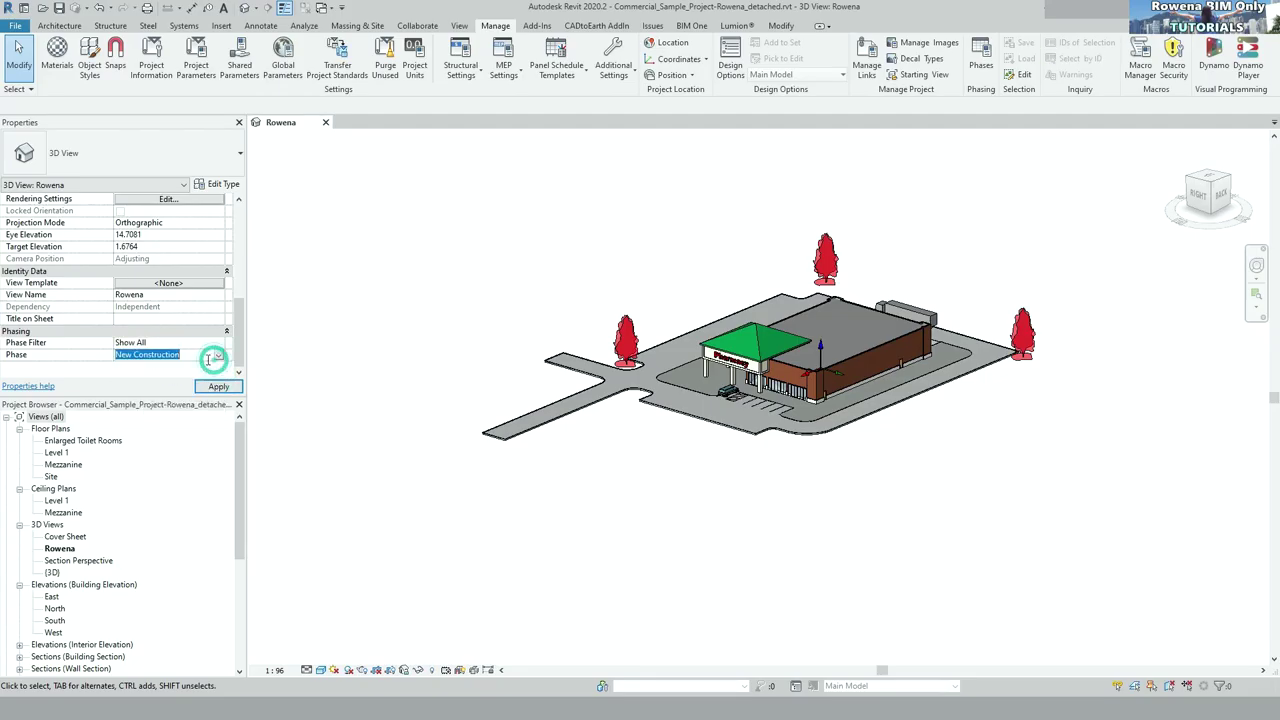
click(160, 367)
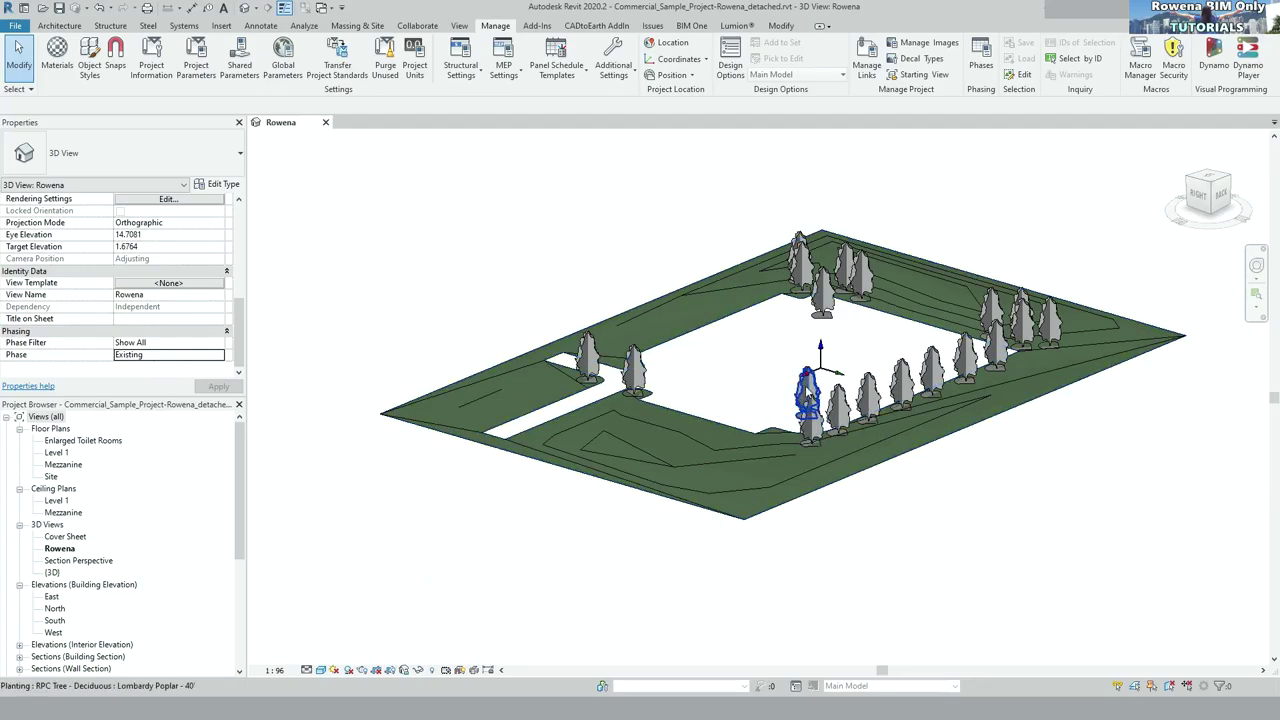
- Select all 22 Lombardy Poplar instances in the entire project
click(806, 392)
ctrl+click(586, 358)
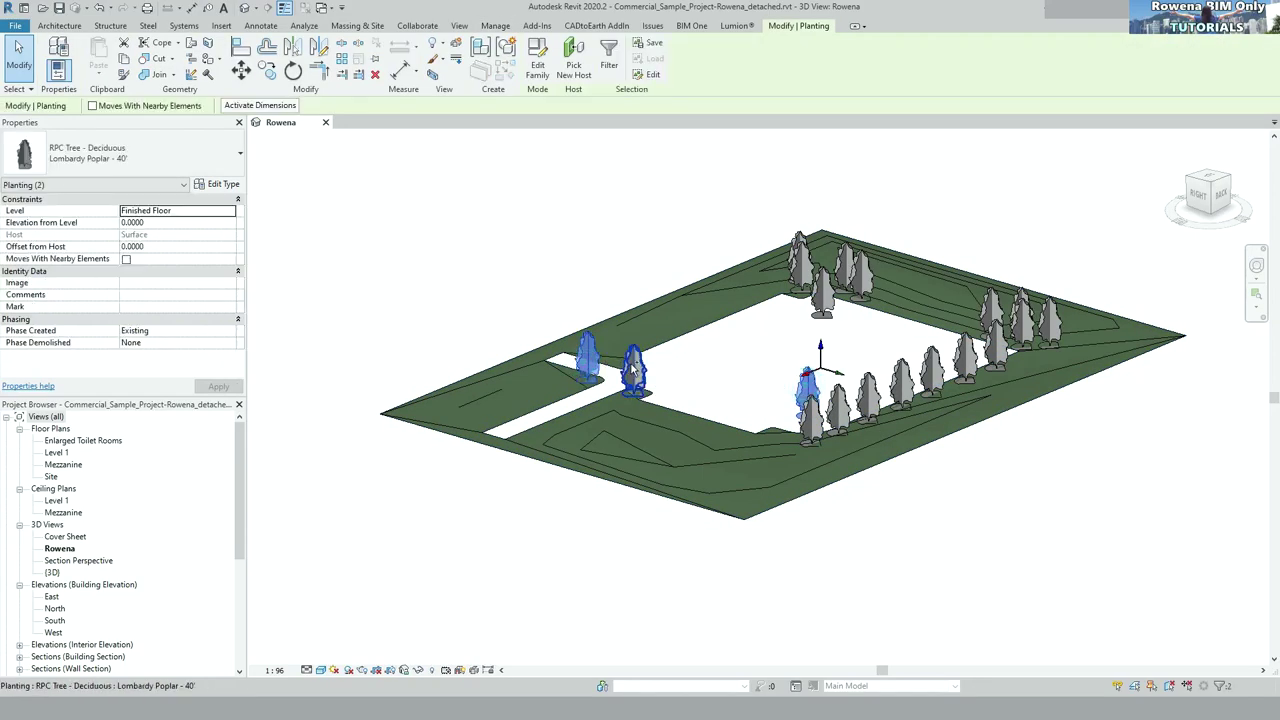
ctrl+click(632, 368)
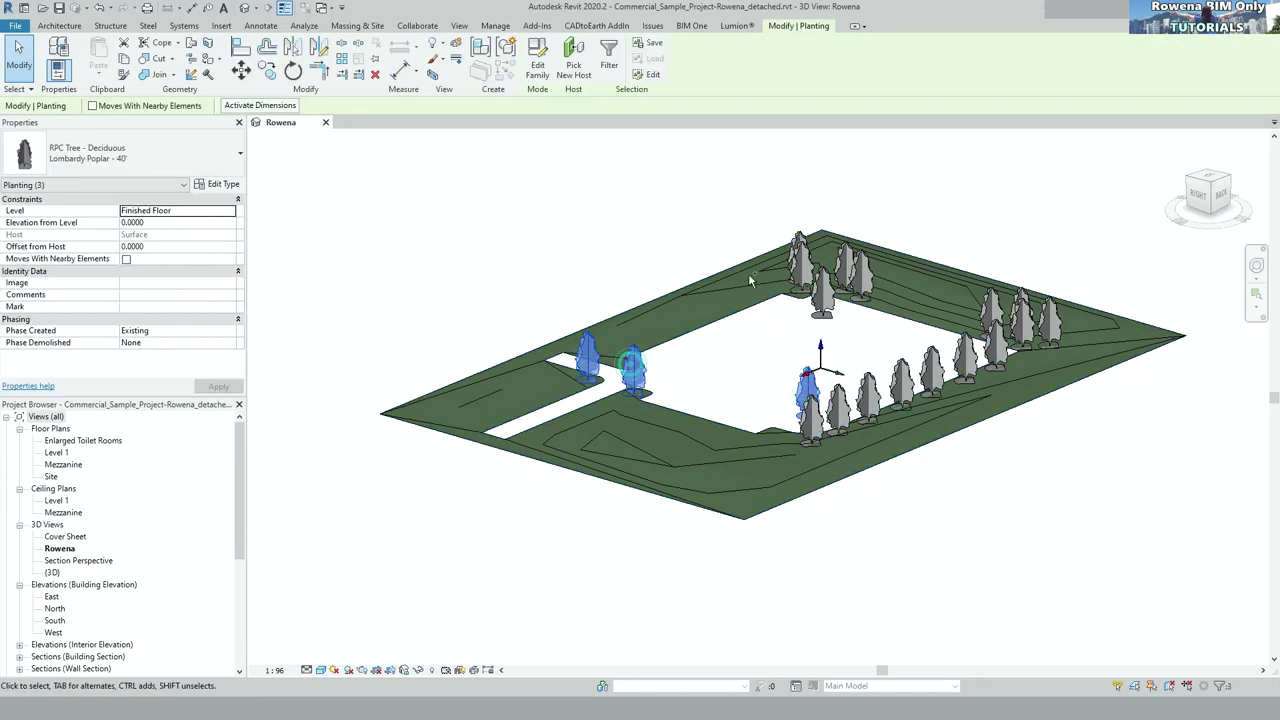
ctrl+click(800, 245)
right_click(798, 252)
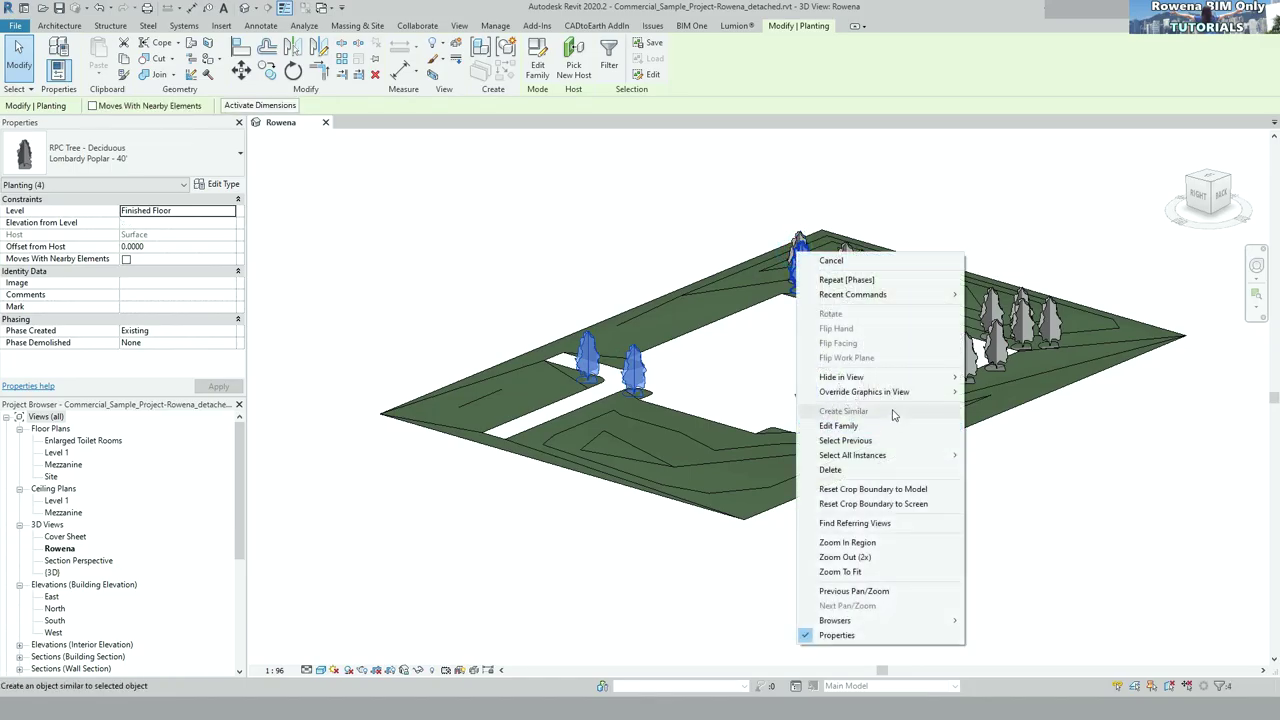
click(1022, 468)
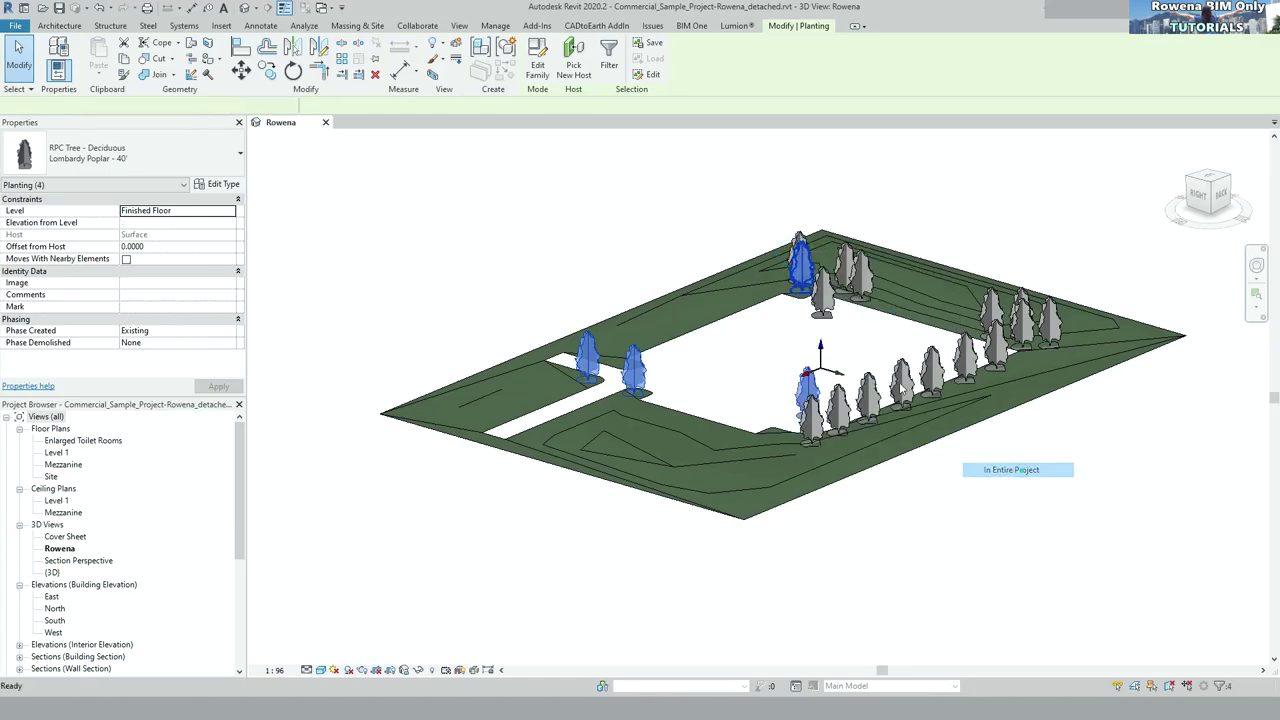
- Set the poplars' Phase Created to New Construction and apply it
click(190, 332)
click(230, 329)
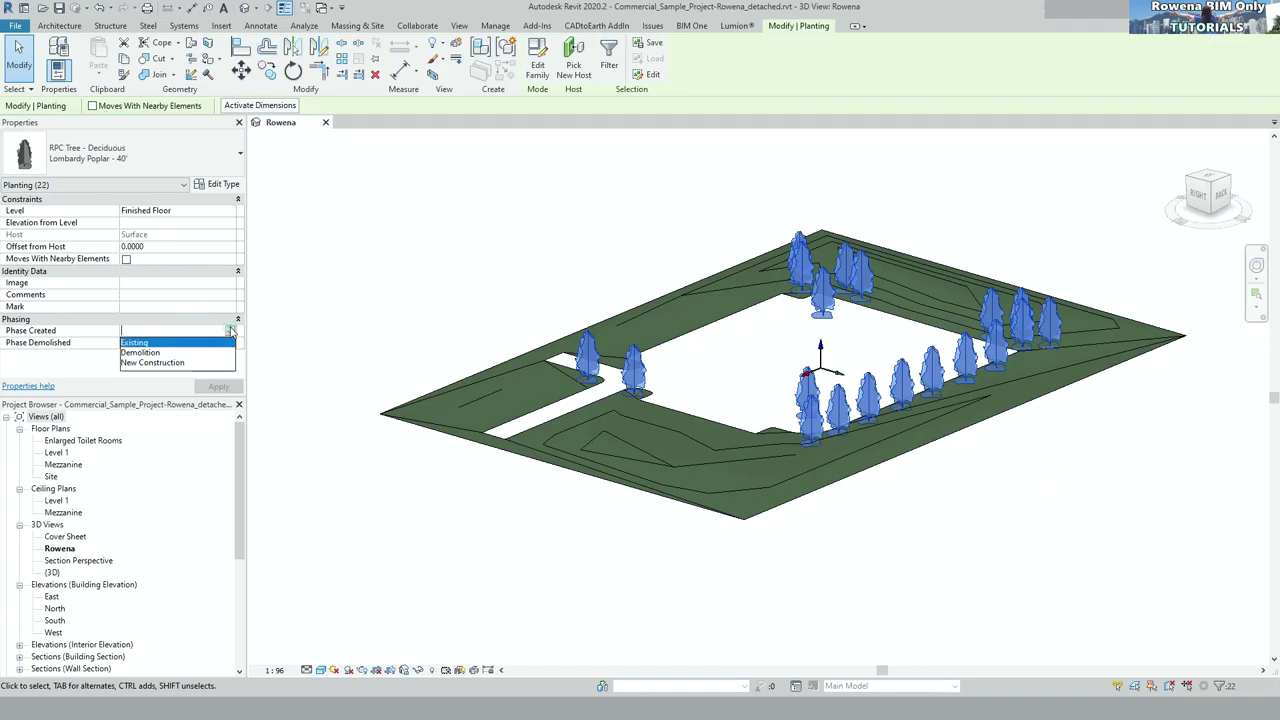
click(180, 363)
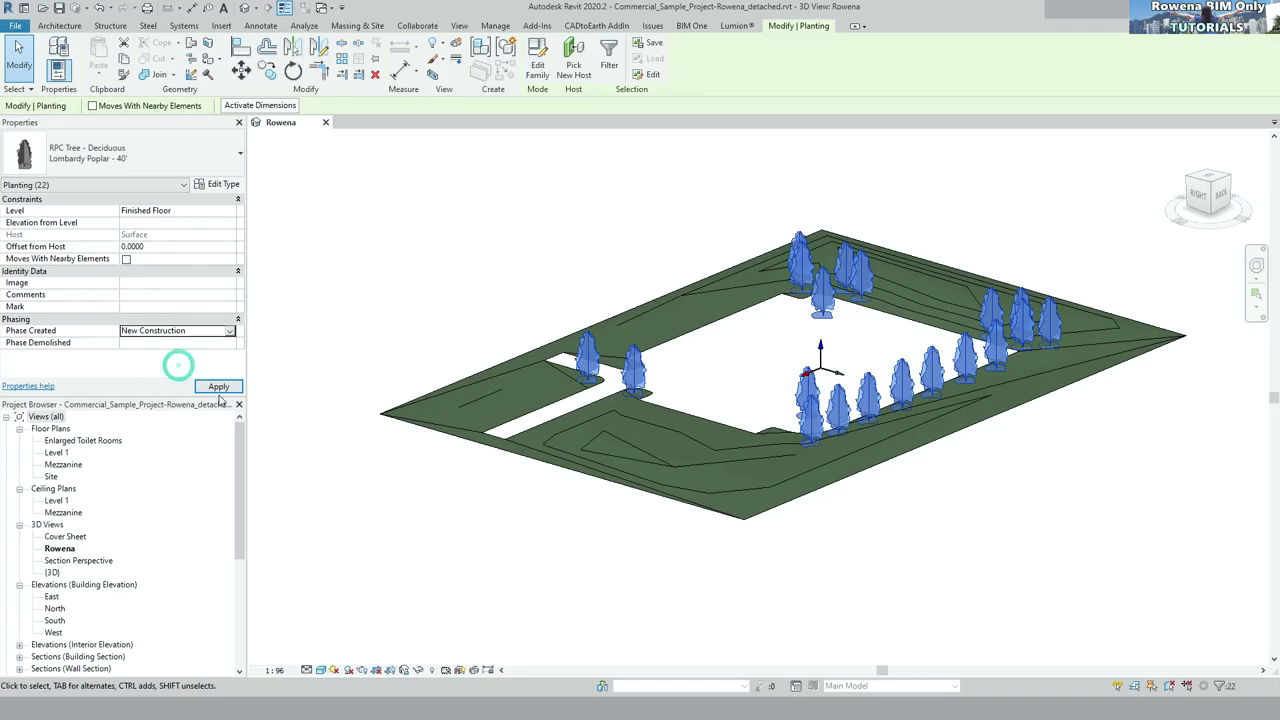
click(220, 389)
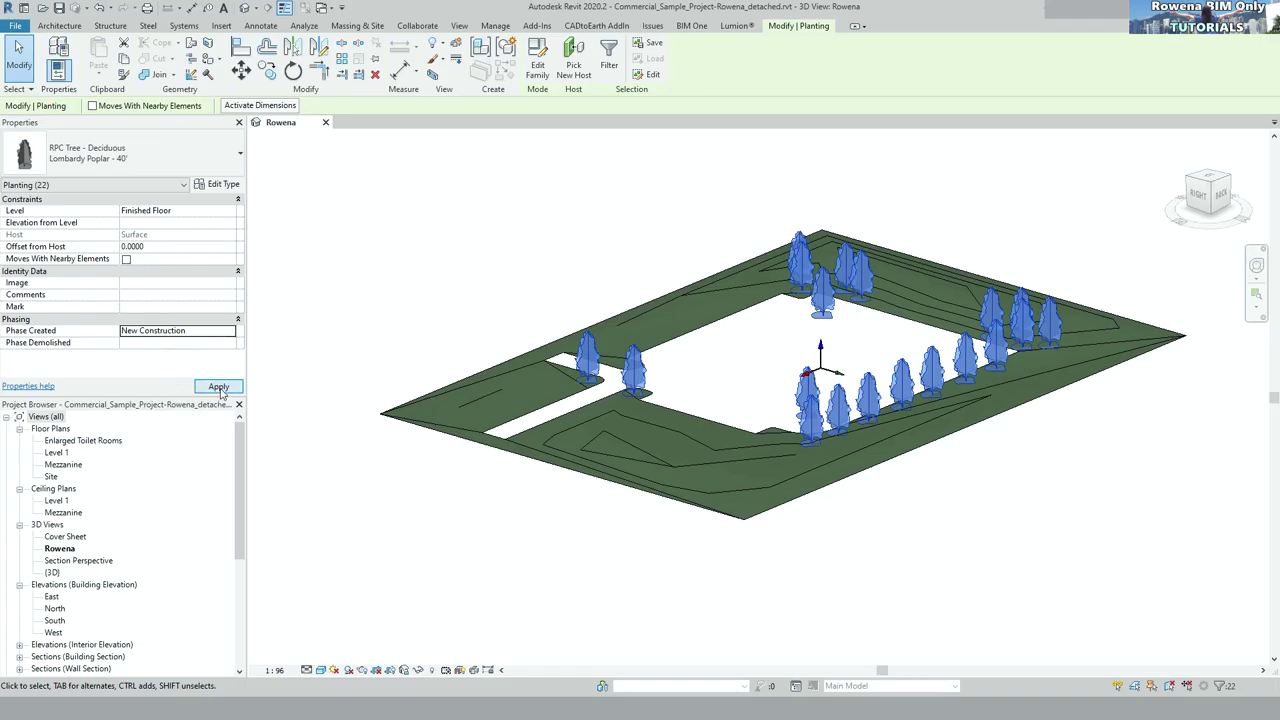
click(437, 553)
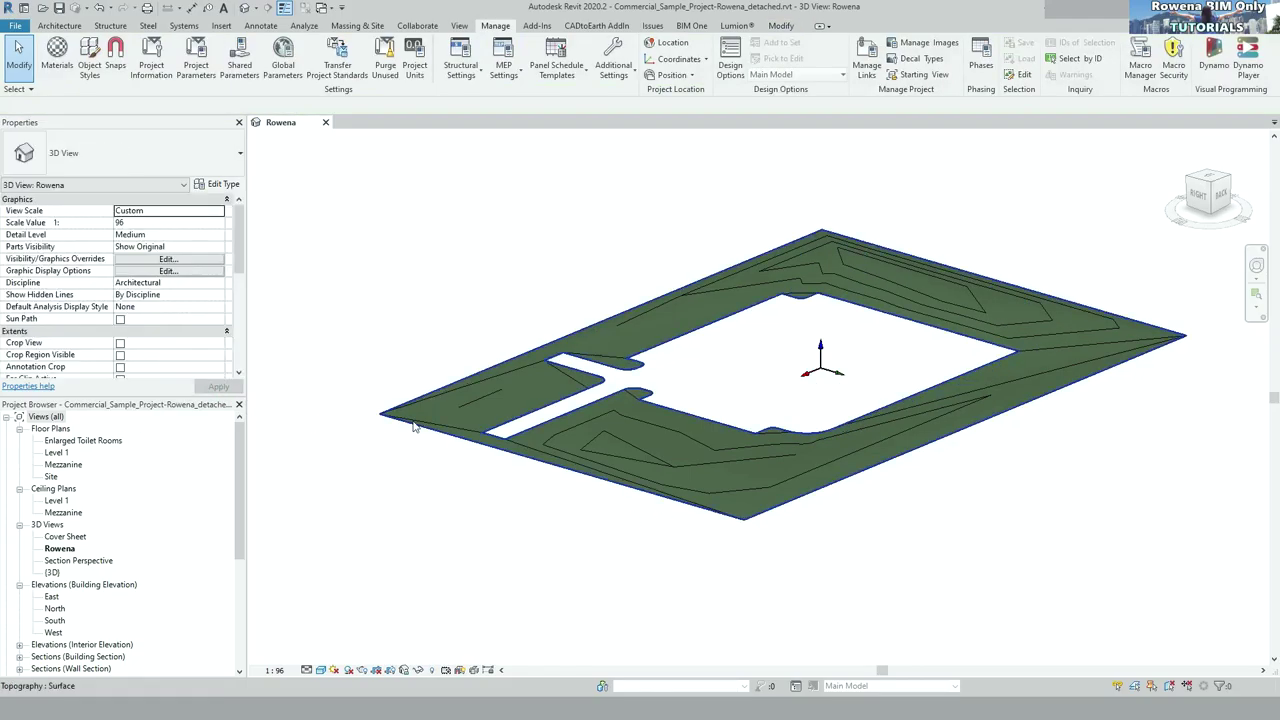
- Set the view Phase to New Construction and Phase Filter to Show New, then apply
scroll(165, 333, down, 5)
scroll(172, 350, down, 2)
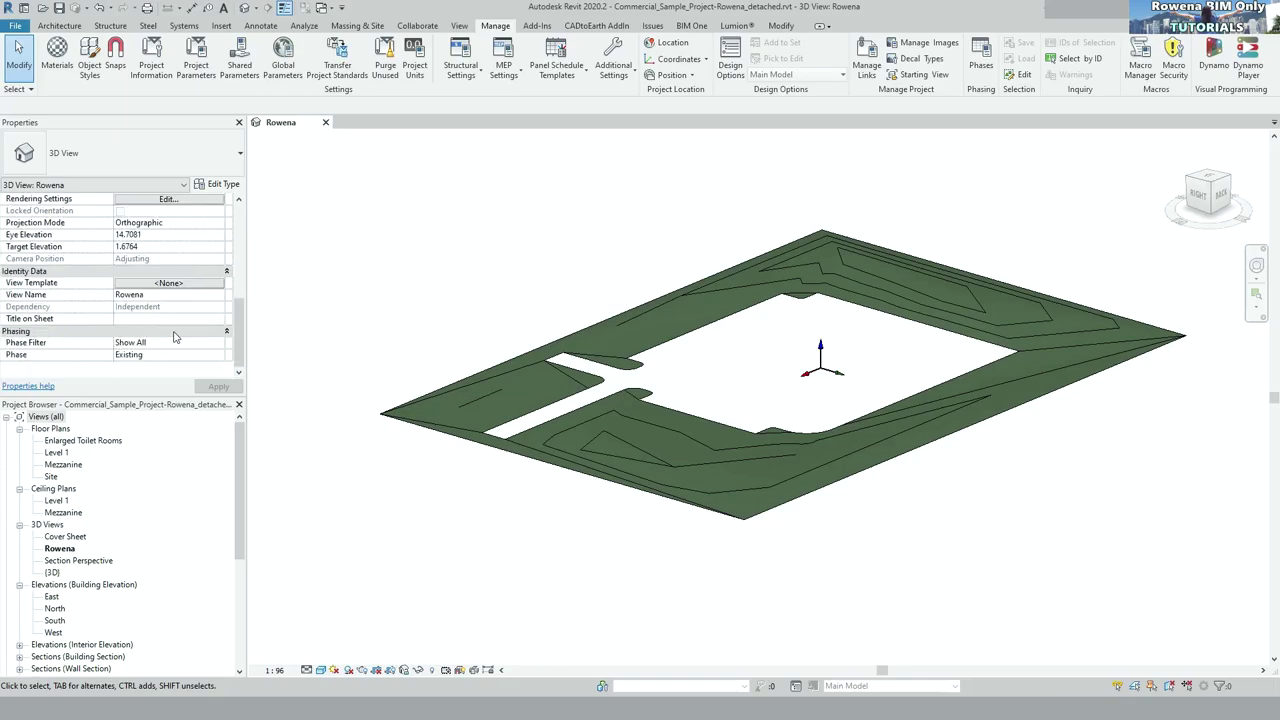
click(186, 342)
click(188, 354)
click(217, 354)
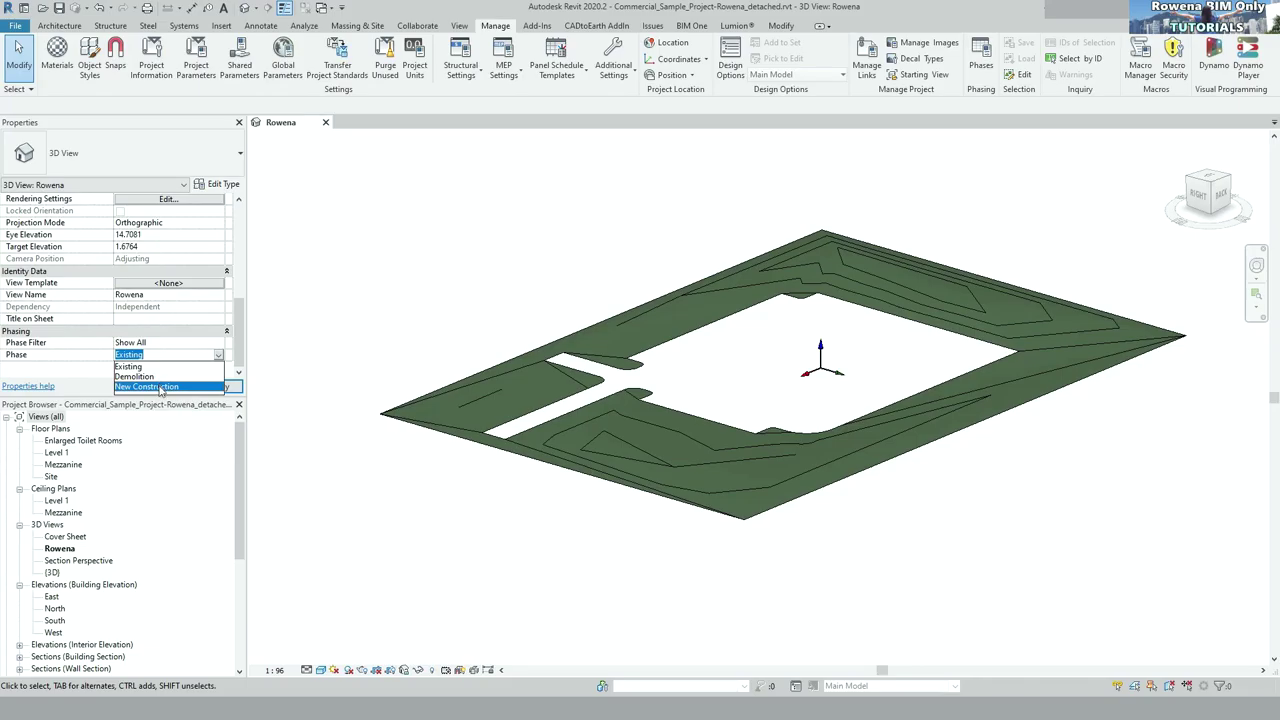
click(158, 381)
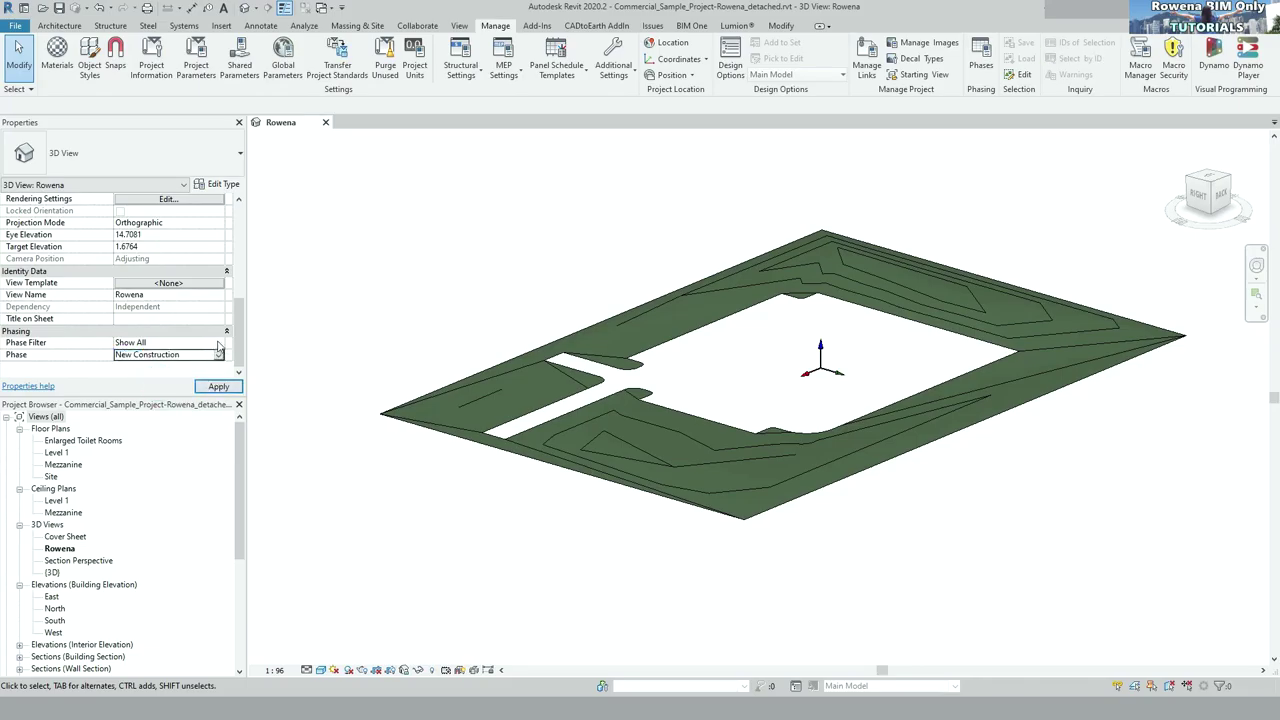
click(218, 345)
click(168, 389)
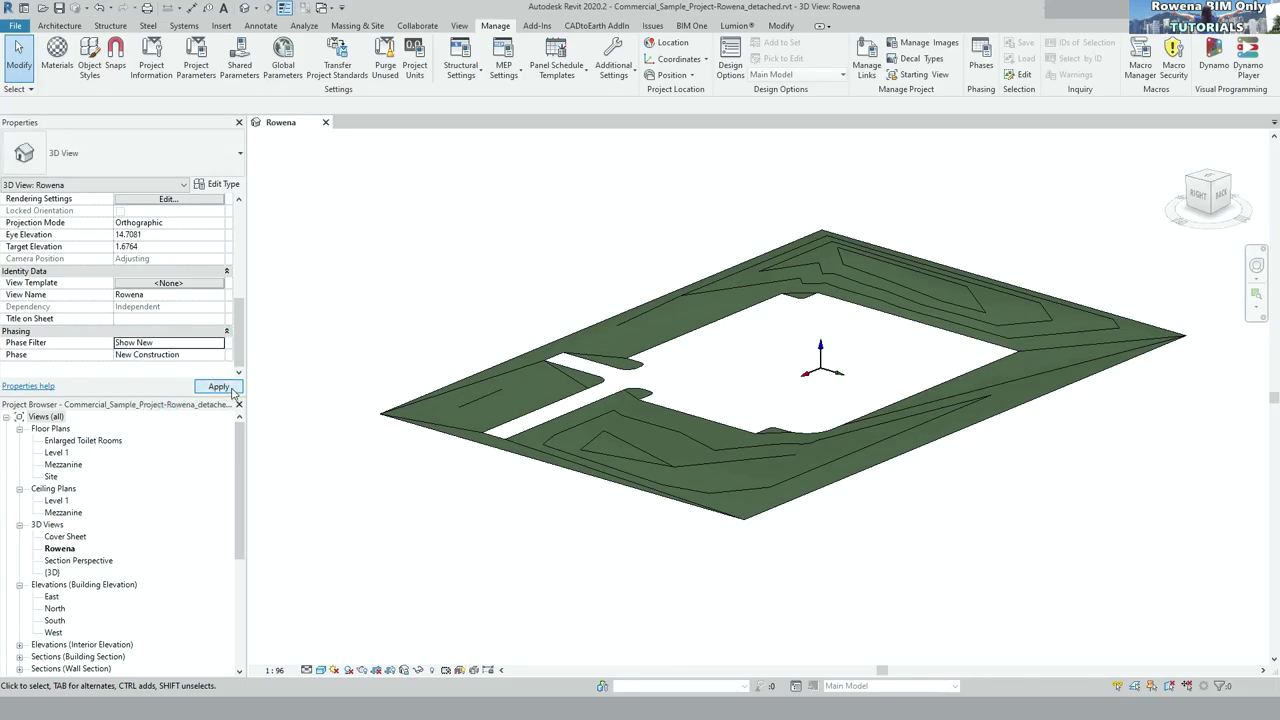
click(218, 387)
scroll(822, 508, up, 2)
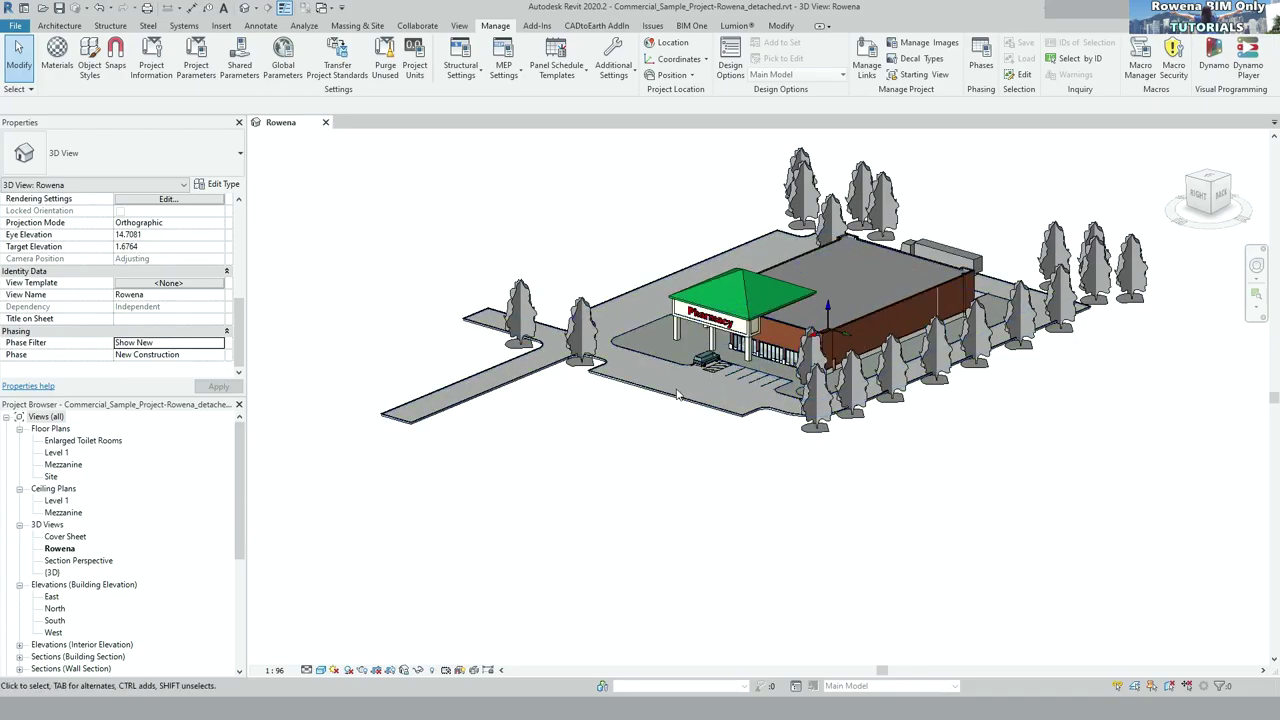
- Zoom in and inspect the brick wall element
scroll(685, 397, down, 2)
scroll(913, 233, up, 2)
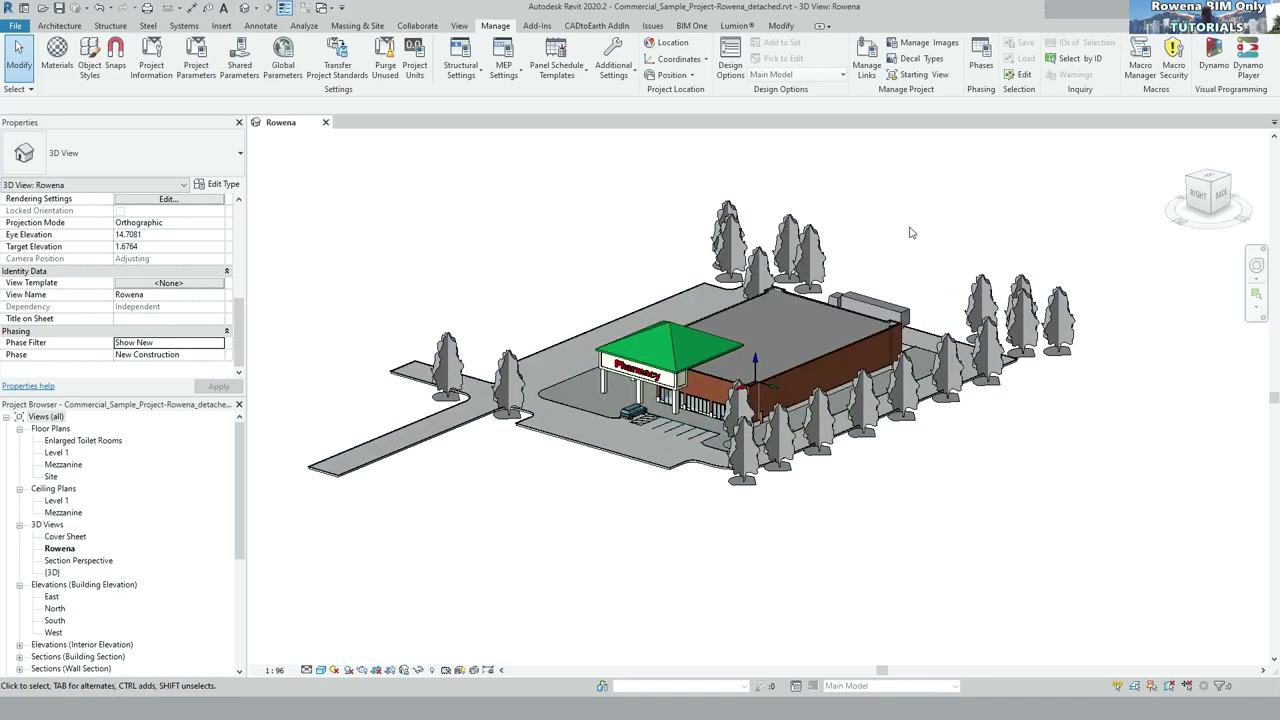
scroll(757, 420, up, 3)
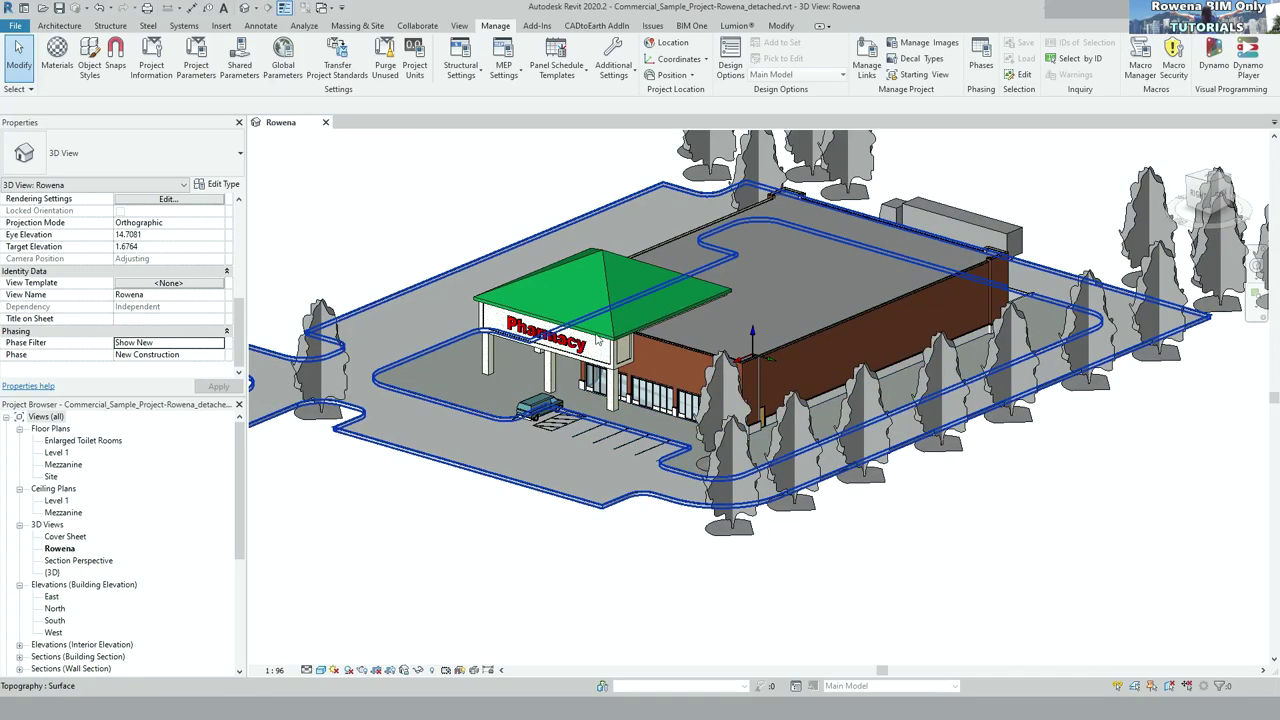
click(904, 299)
key(Escape)
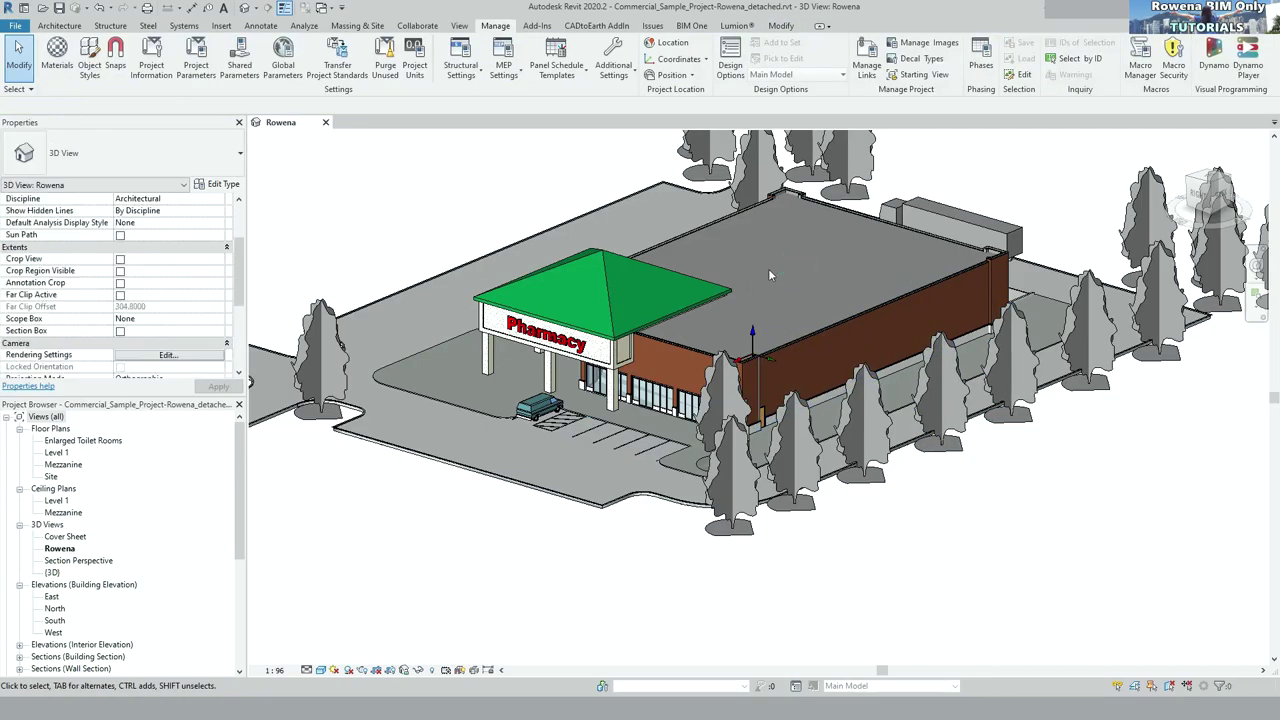
- Select the main flat roof and canopy roof to identify them, then open Phases
click(721, 225)
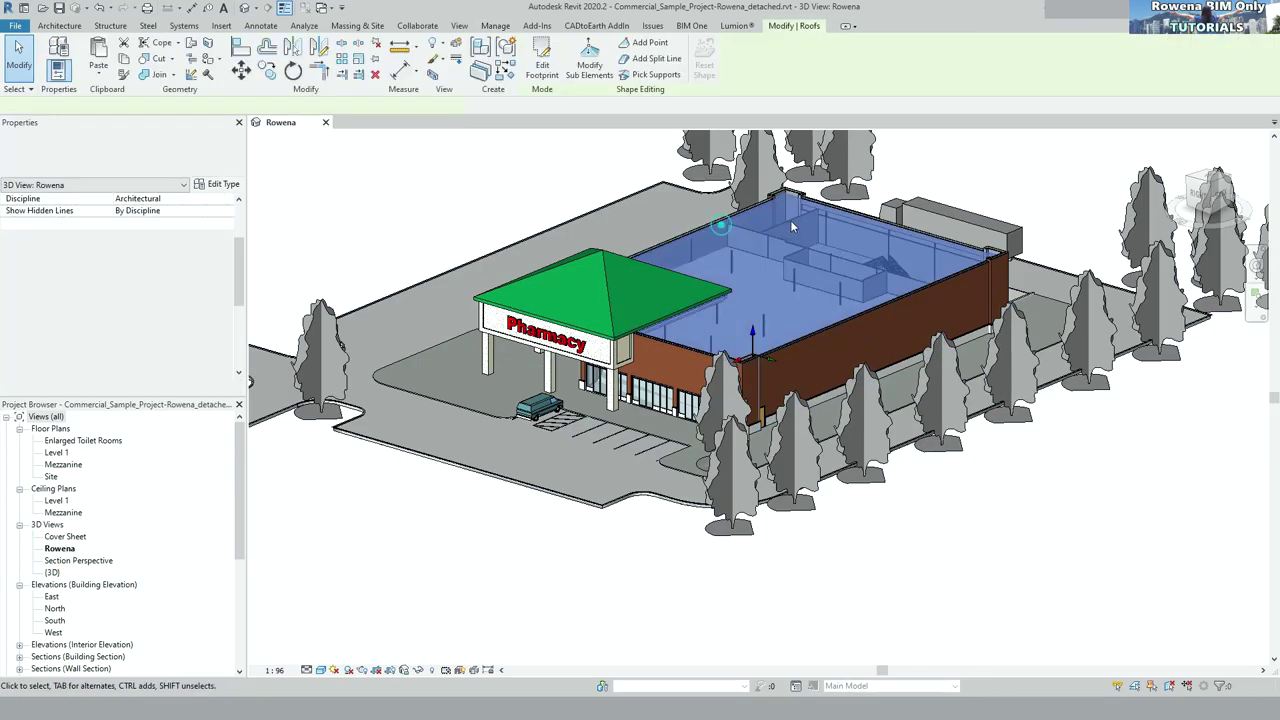
ctrl+click(601, 270)
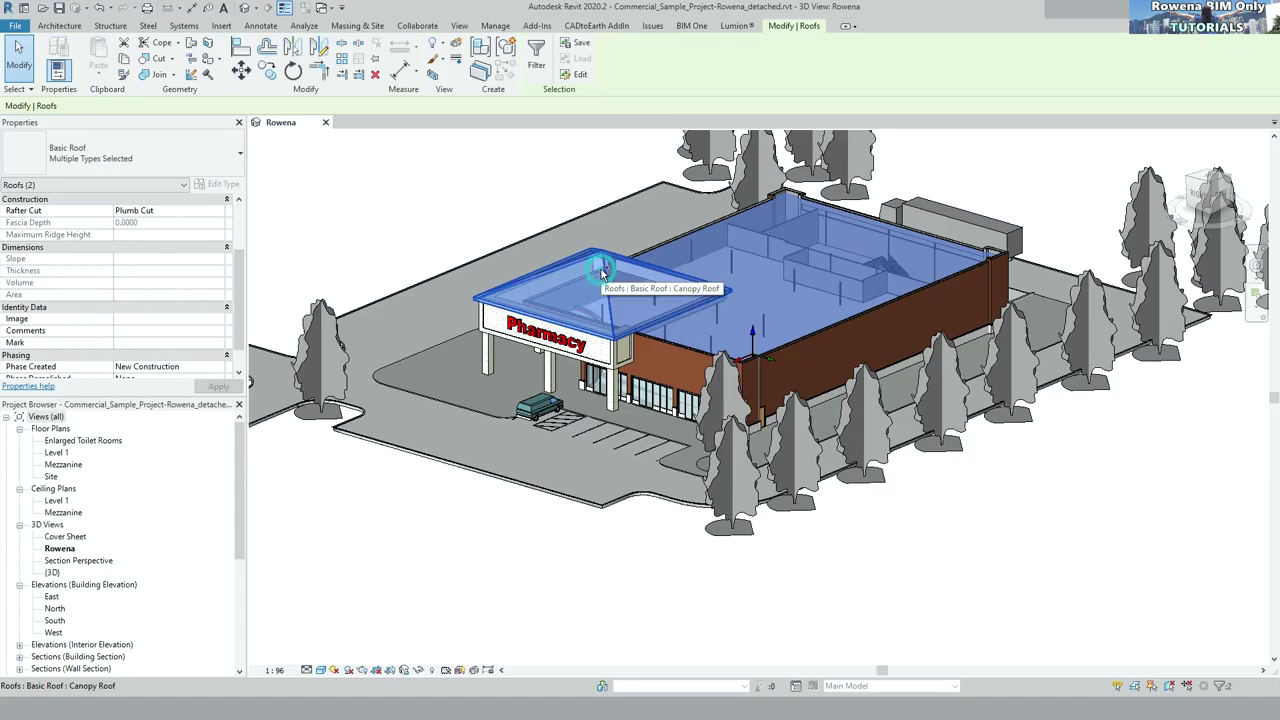
click(383, 220)
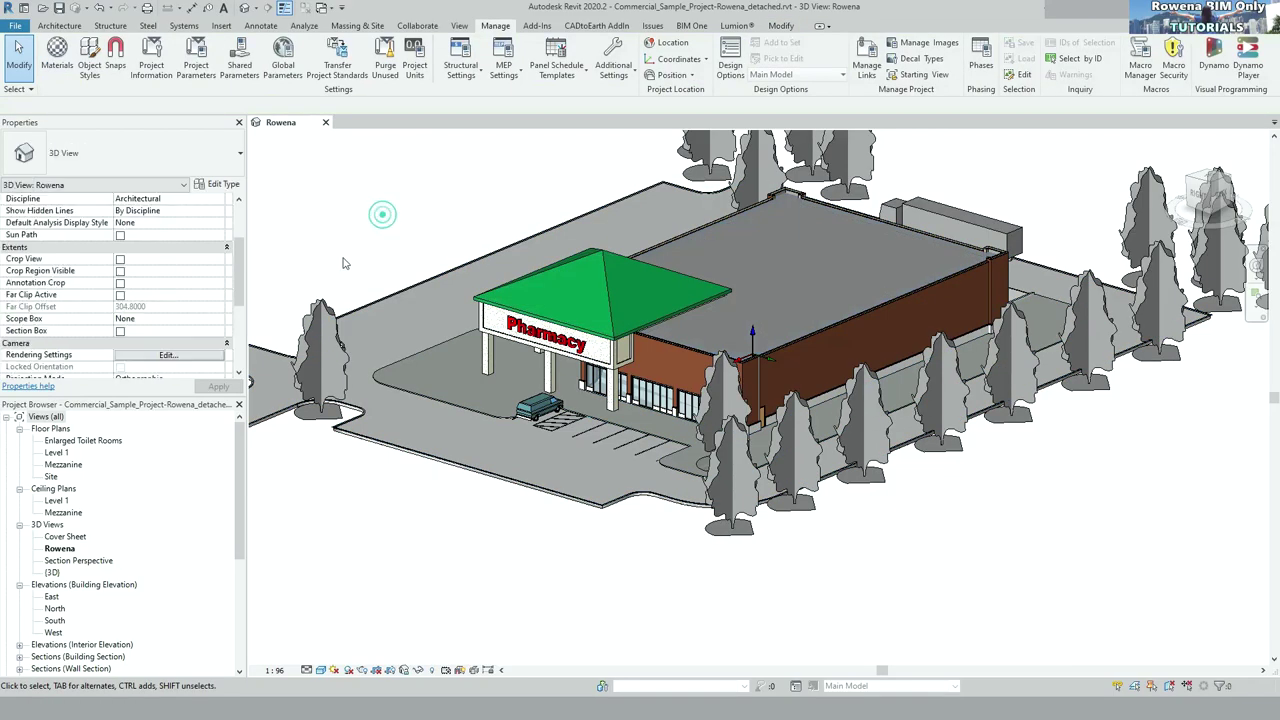
click(981, 66)
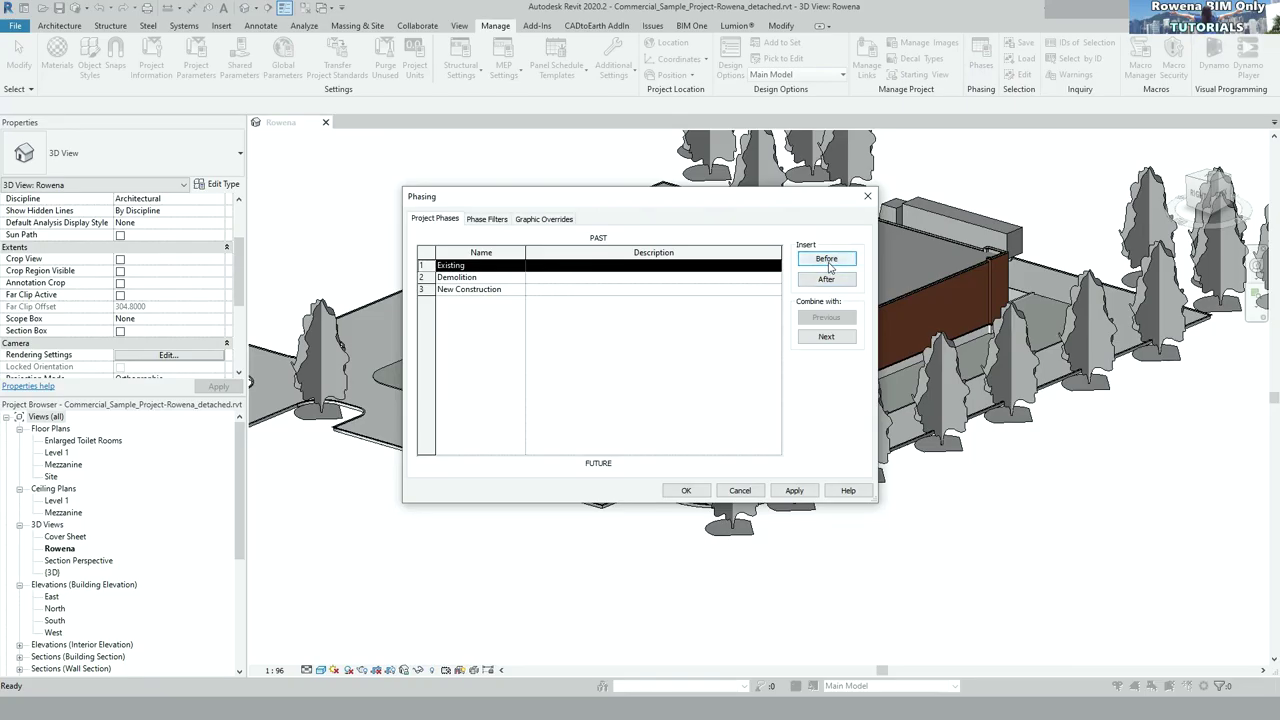
- Insert a phase named 'Roofing and Finishes' after New Construction and save the phases
click(495, 289)
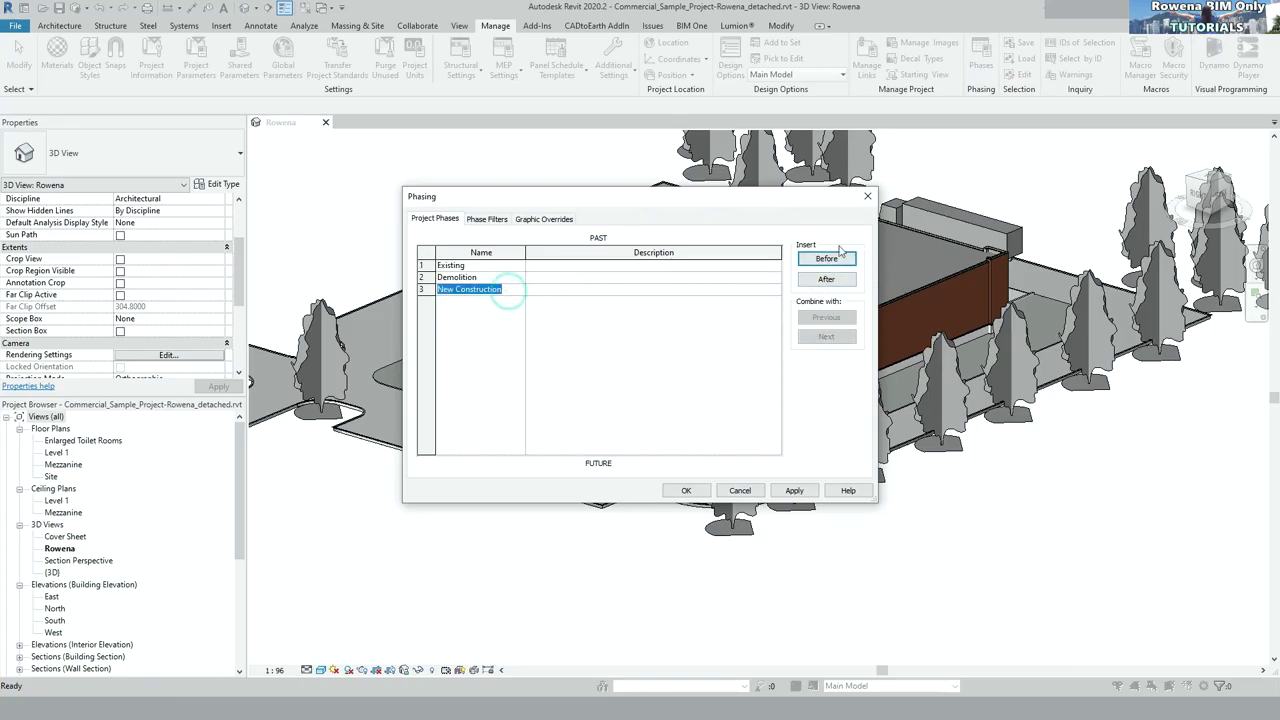
click(829, 281)
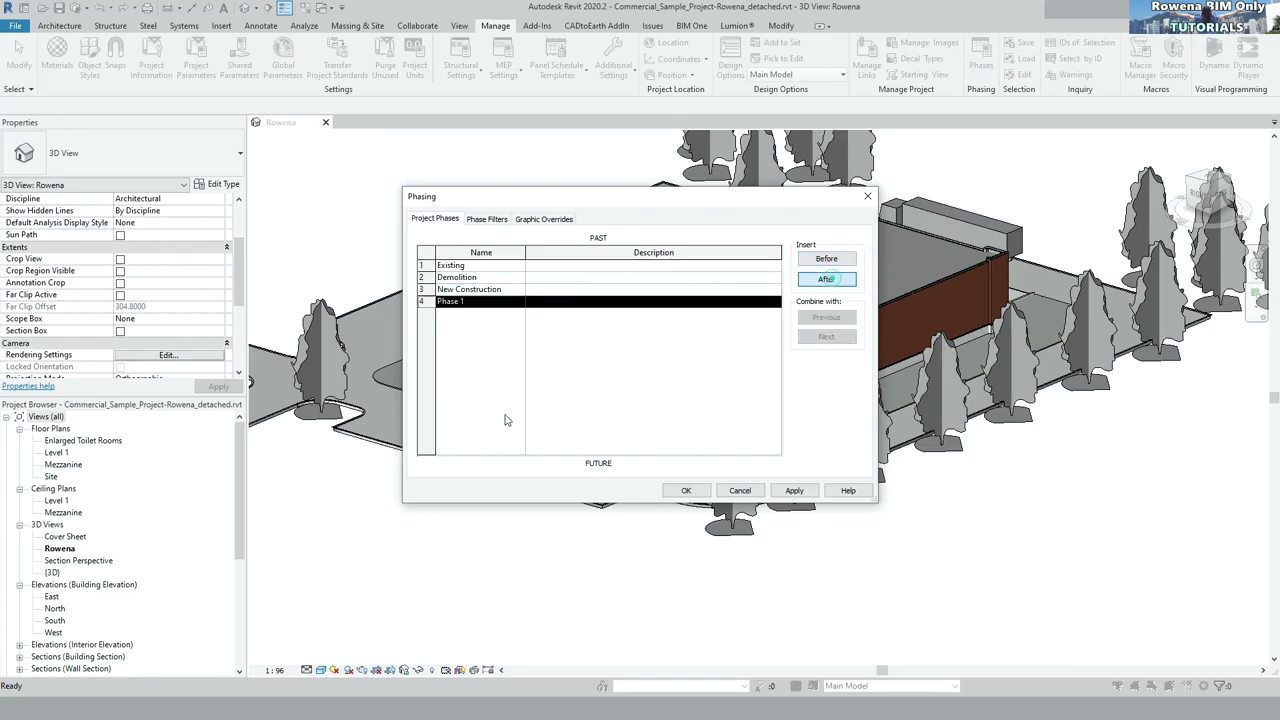
click(474, 303)
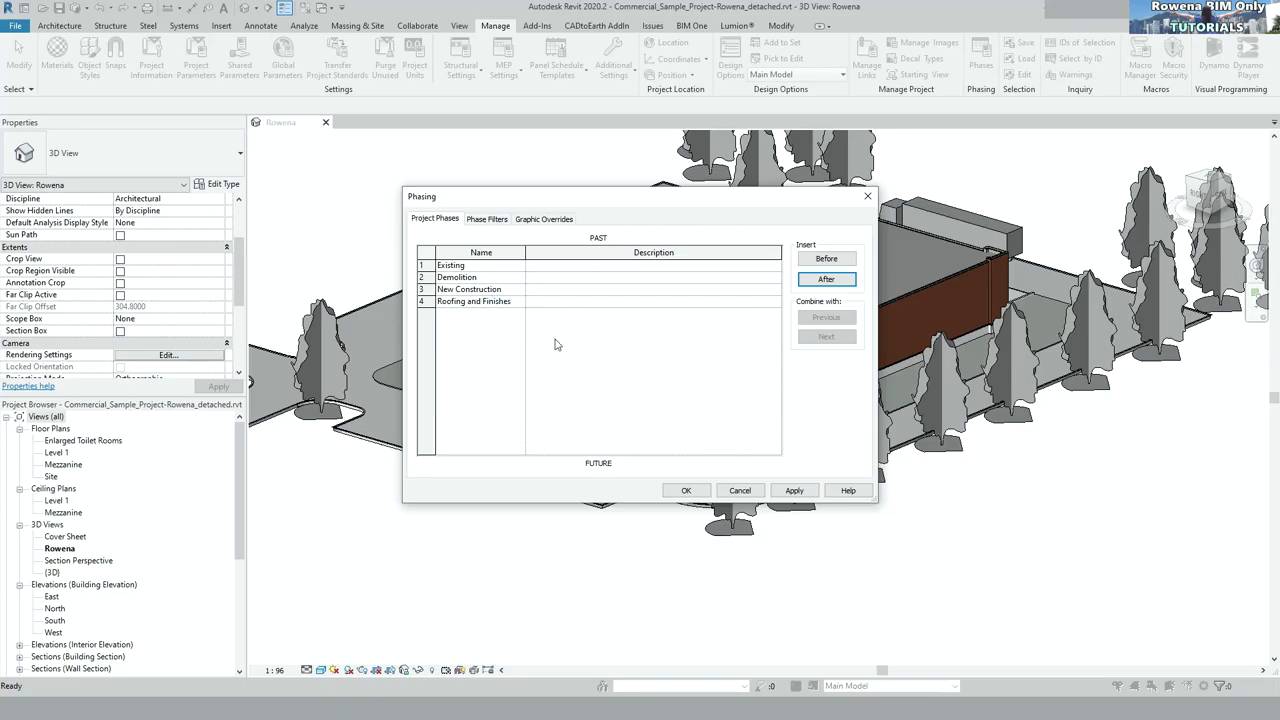
click(699, 495)
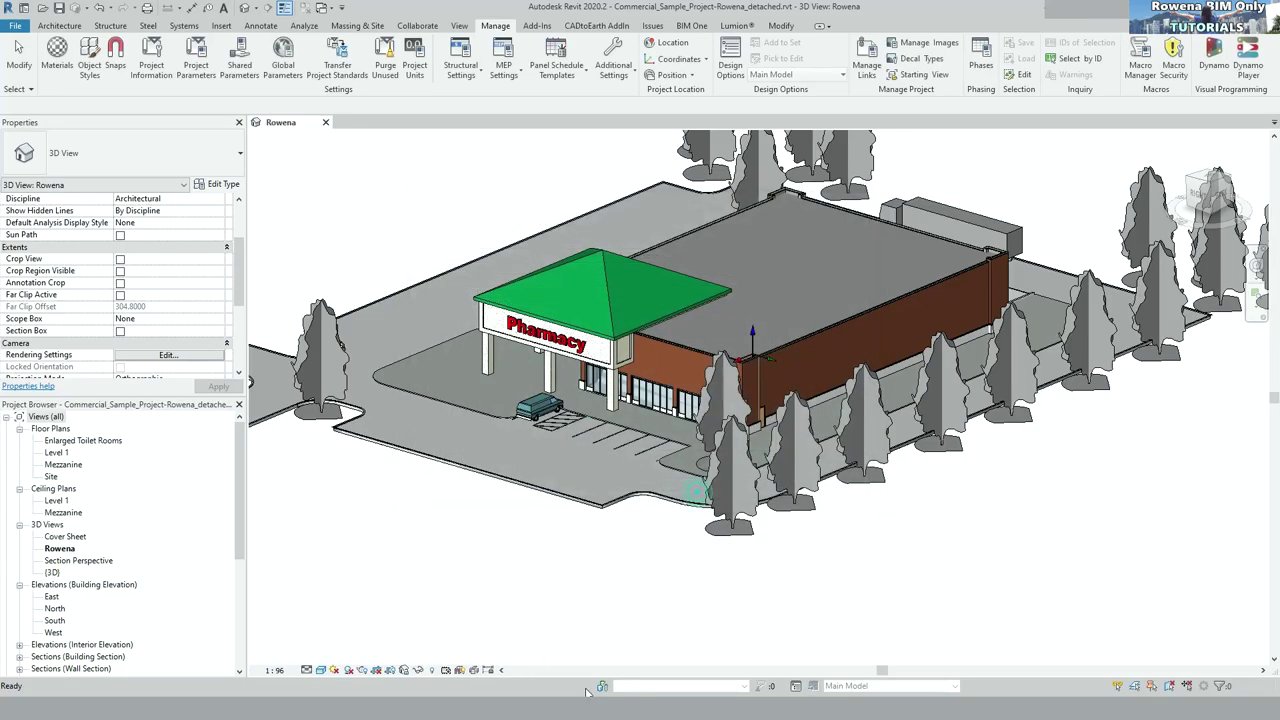
click(606, 270)
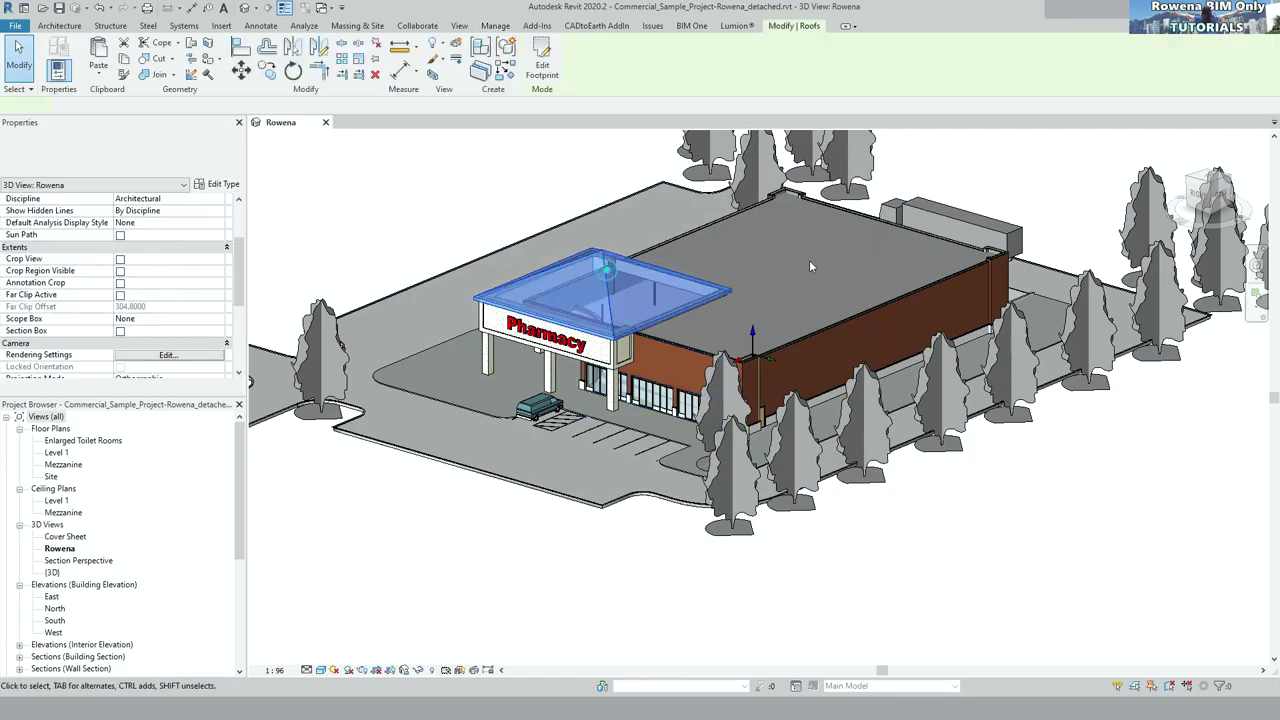
- Set Phase Created for the canopy and main building roofs to Roofing and Finishes, then deselect them
ctrl+click(788, 196)
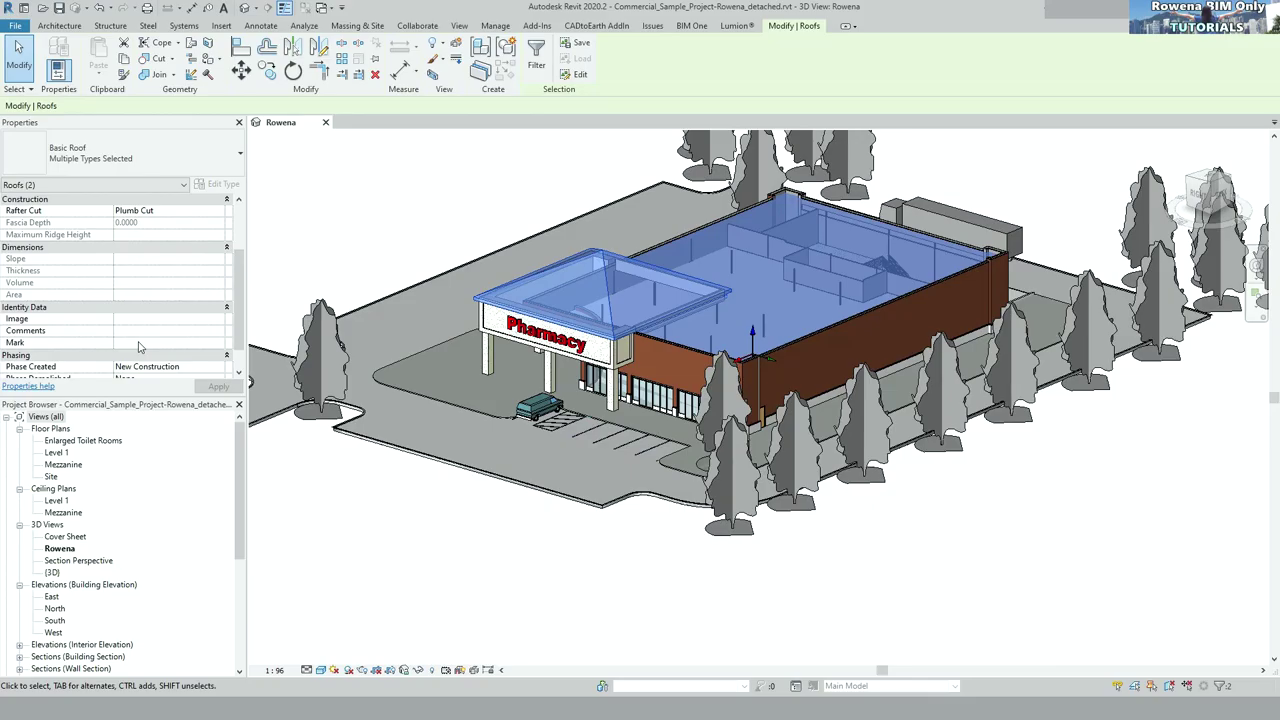
scroll(139, 347, down, 1)
click(200, 343)
click(216, 342)
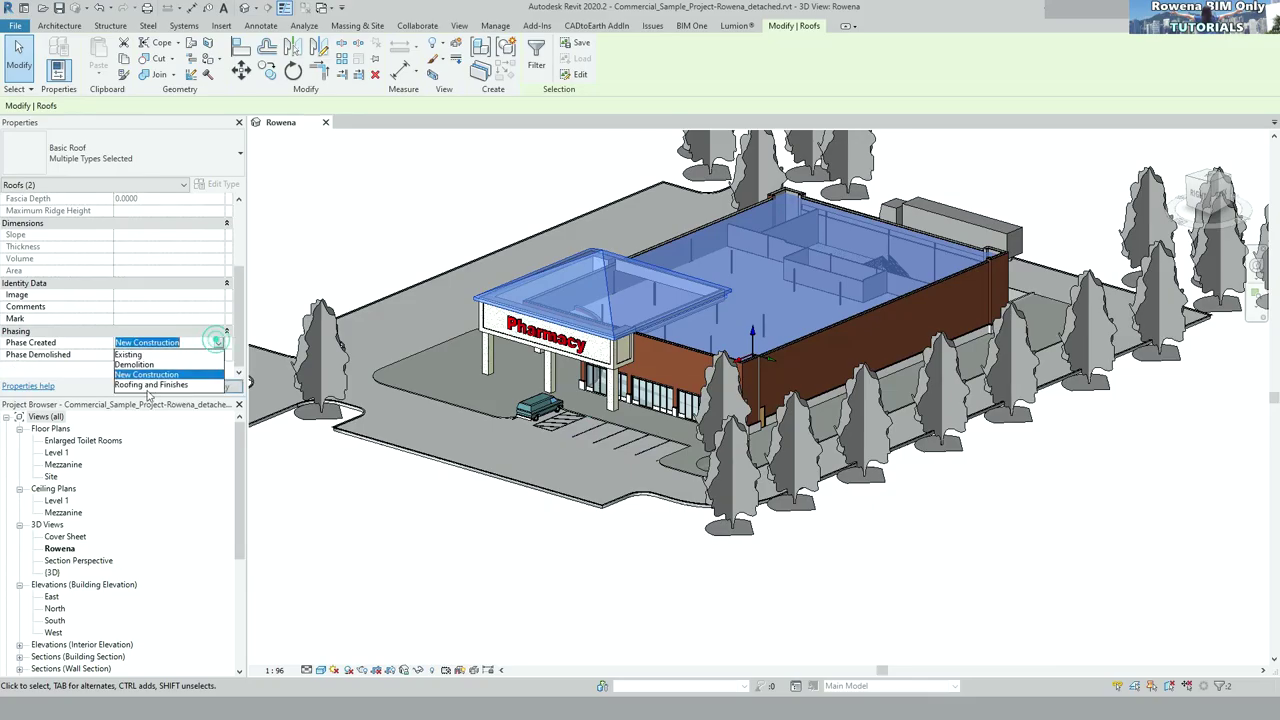
click(150, 384)
click(218, 386)
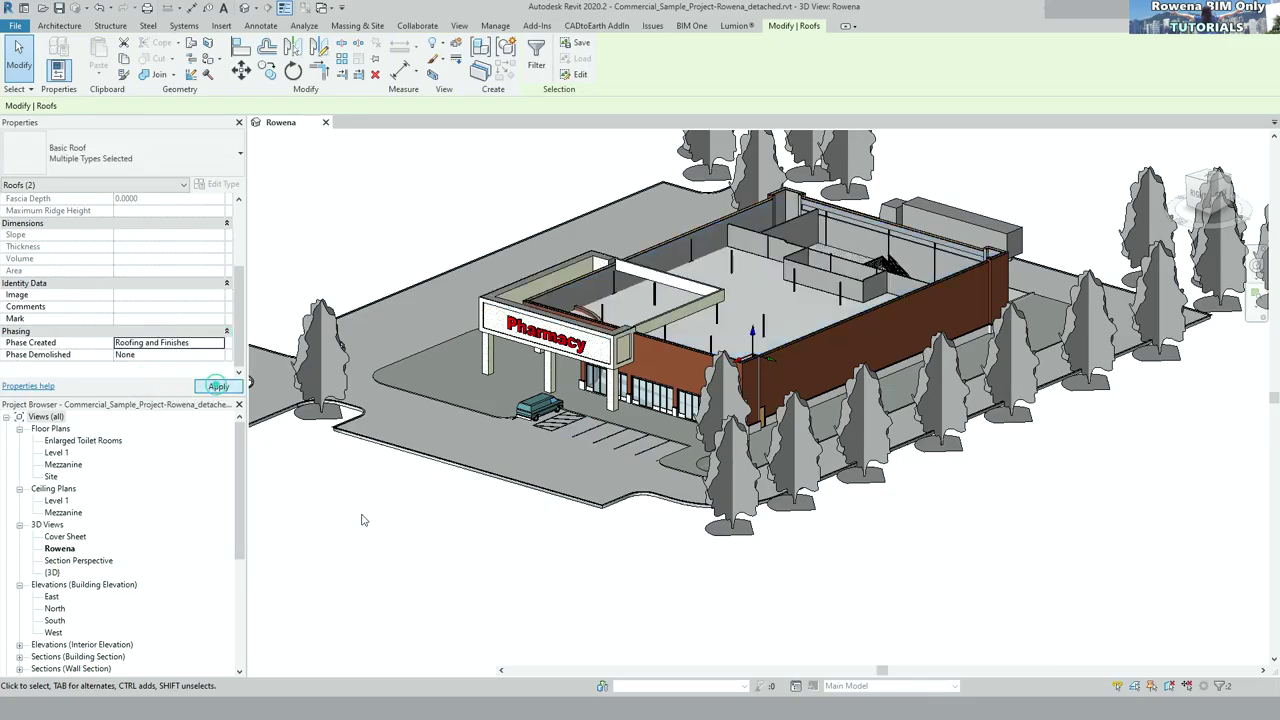
click(544, 612)
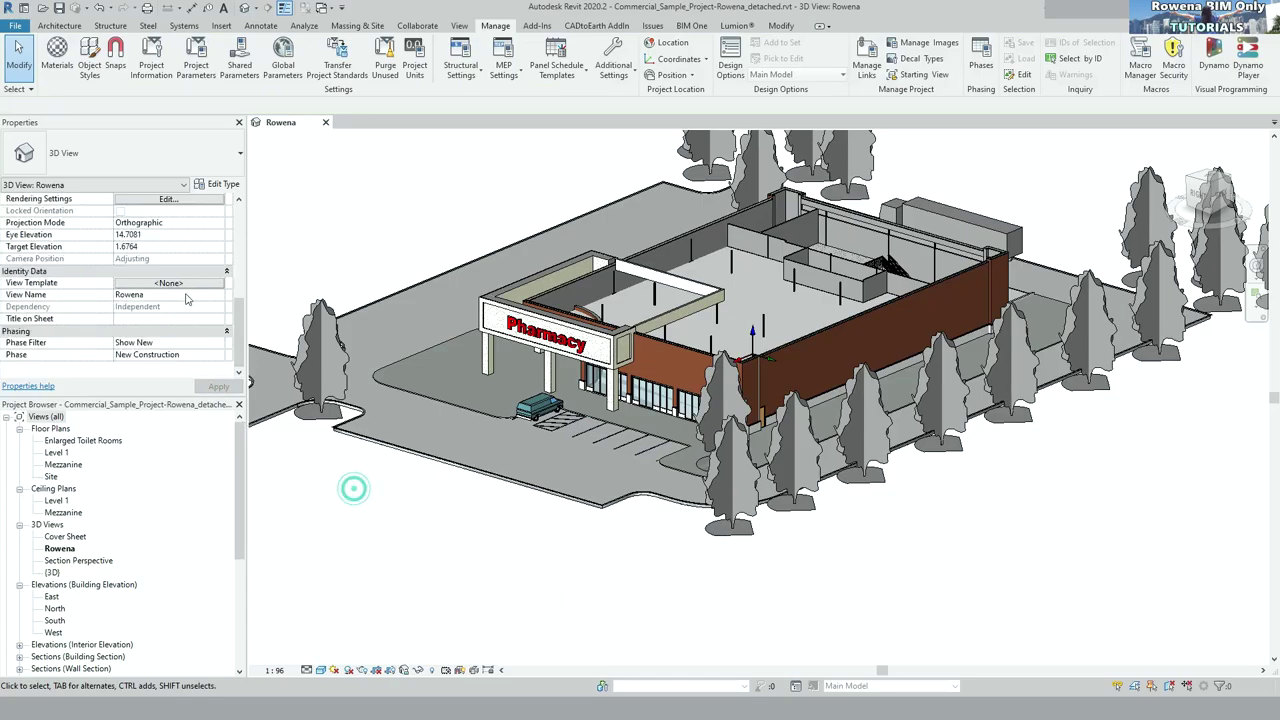
- Switch the 3D view's phase to Roofing and Finishes with the Show All phase filter
click(222, 356)
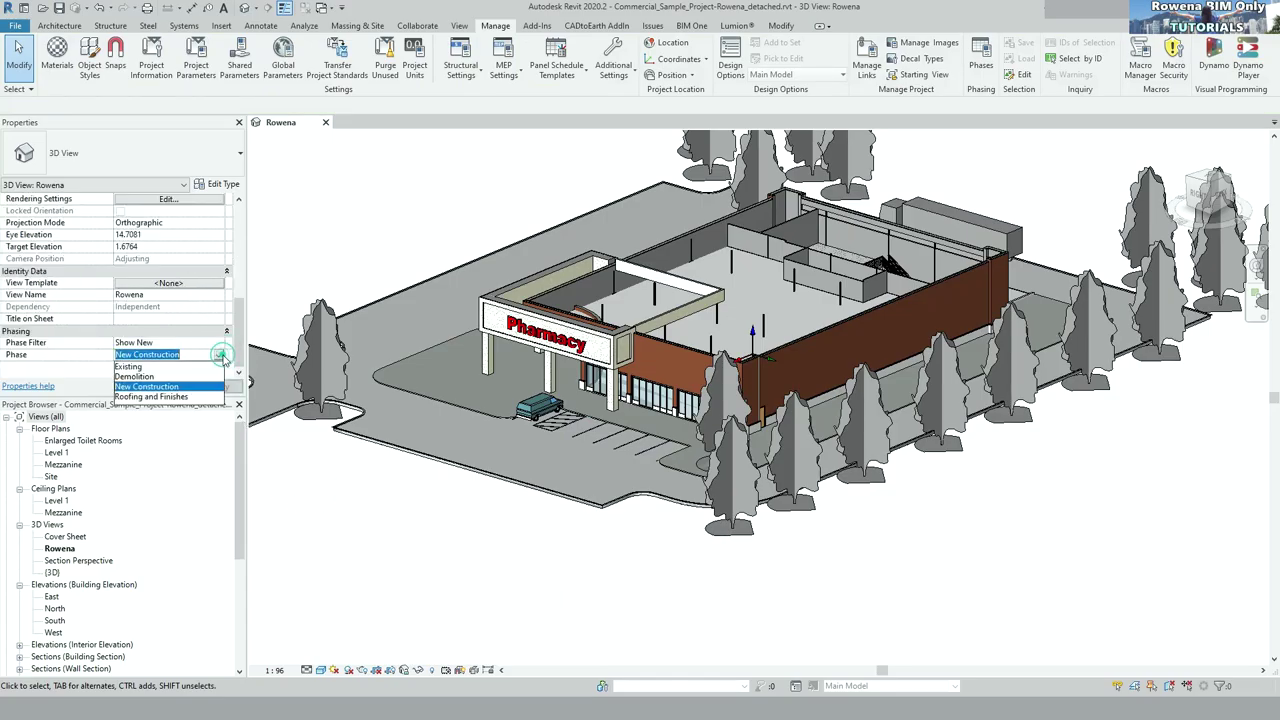
click(184, 398)
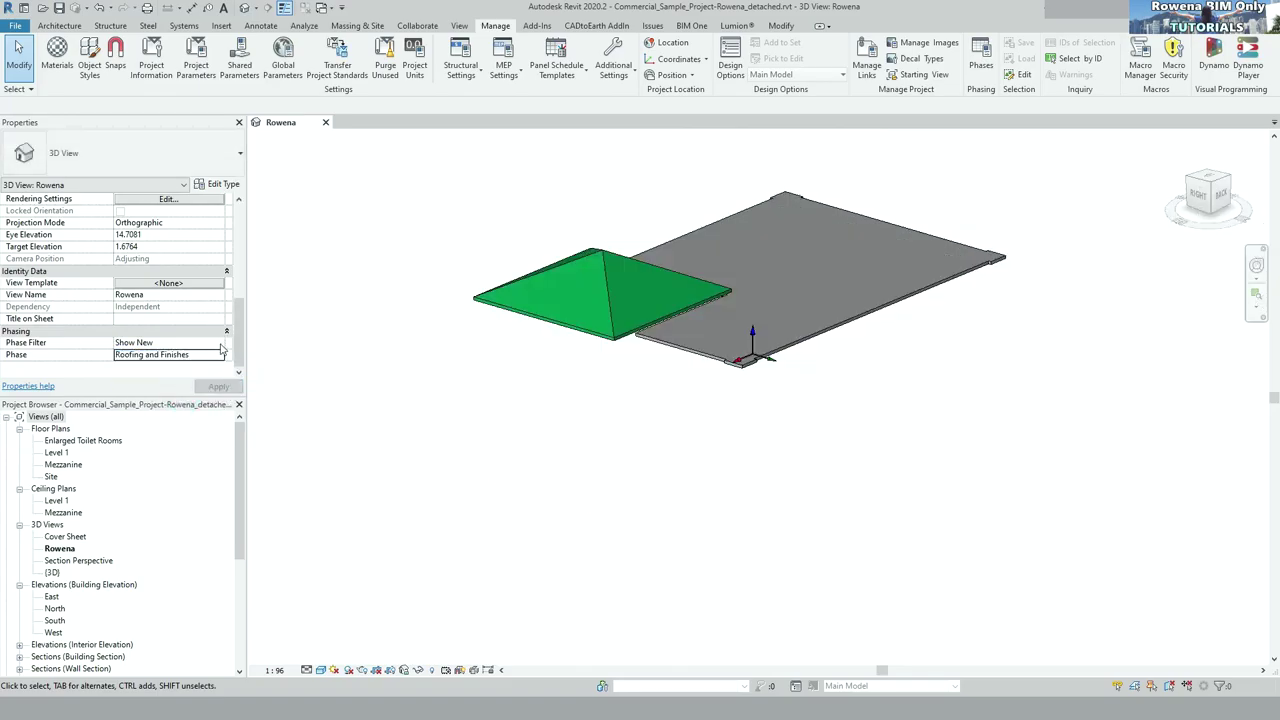
click(221, 343)
click(173, 355)
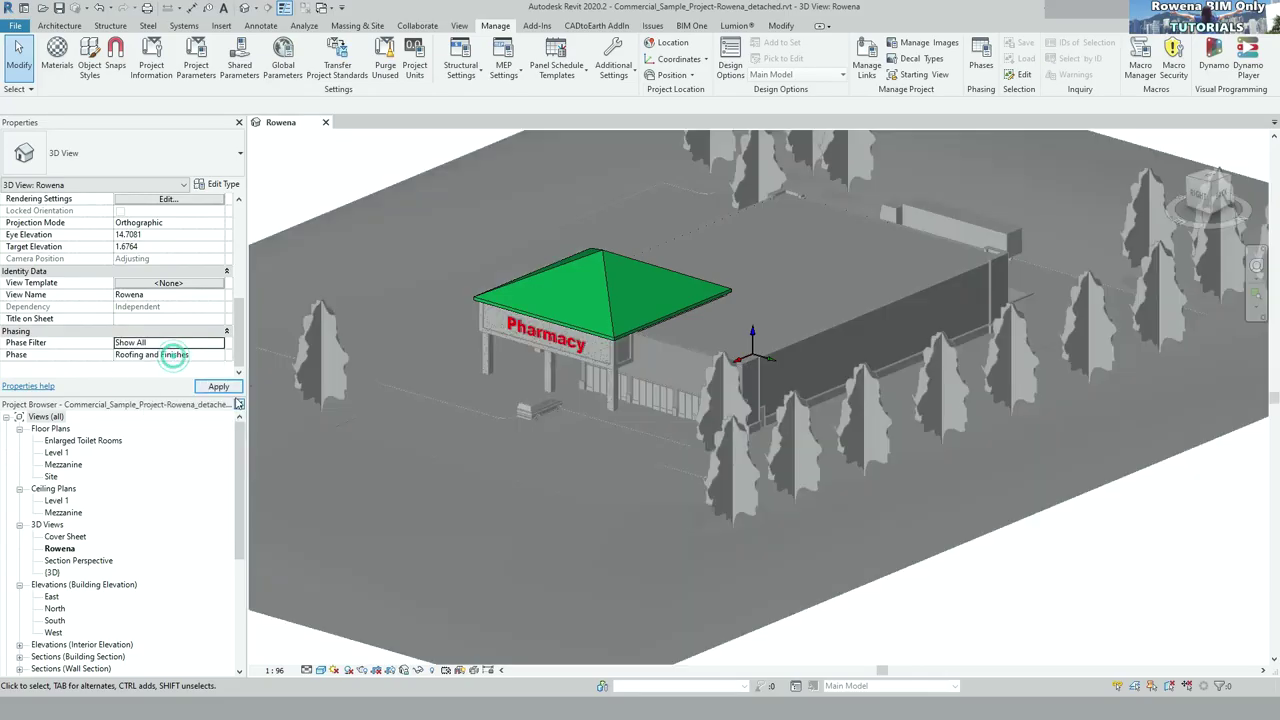
click(225, 388)
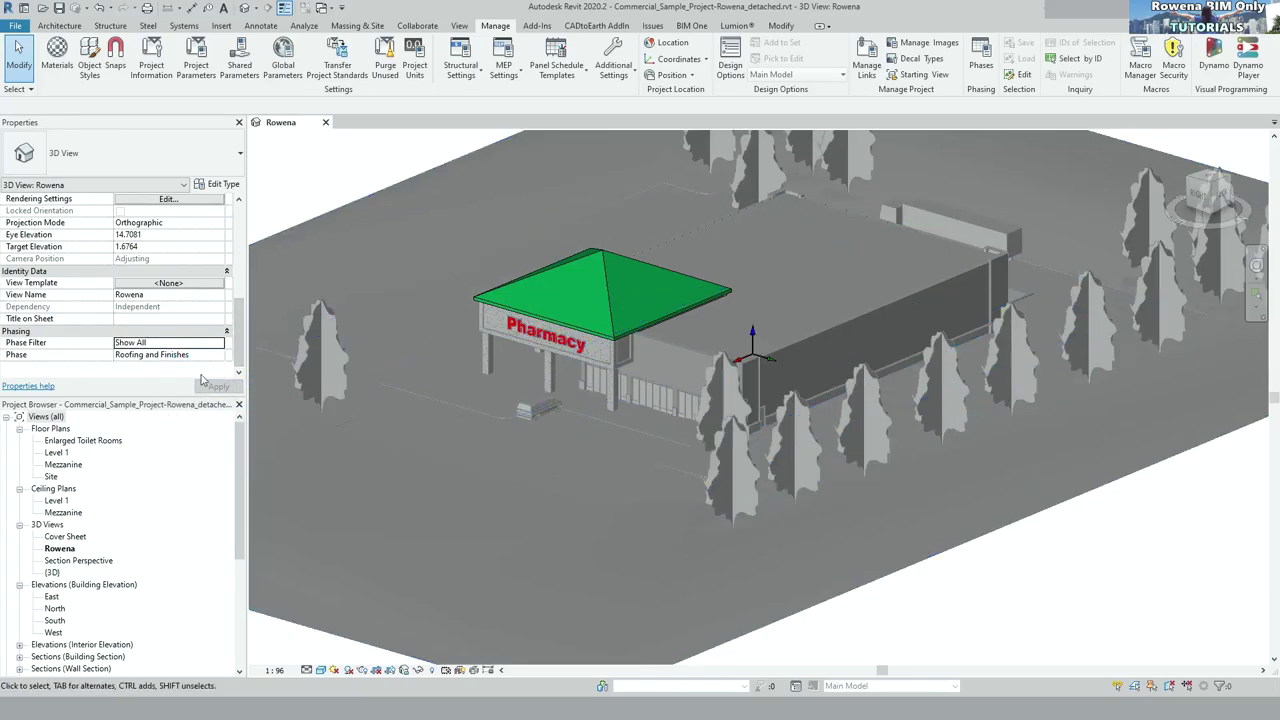
- Set the view phase back to New Construction with the Show New phase filter
click(210, 356)
click(218, 355)
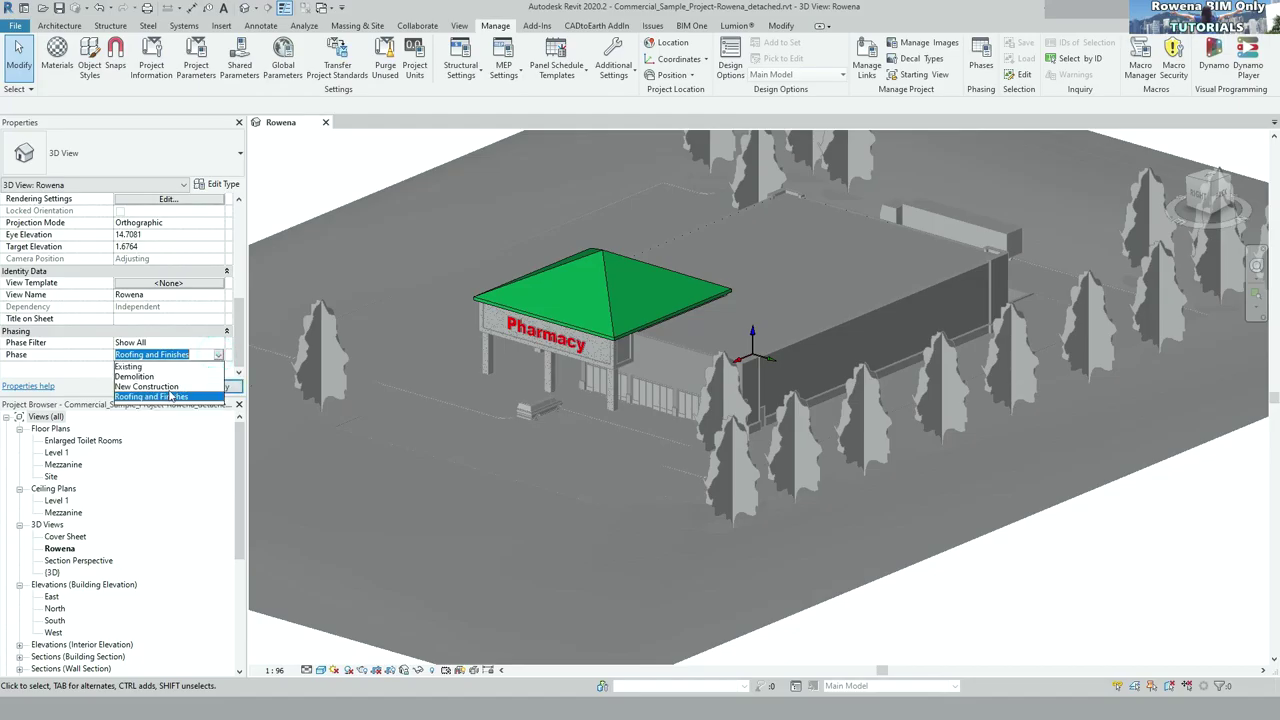
click(165, 386)
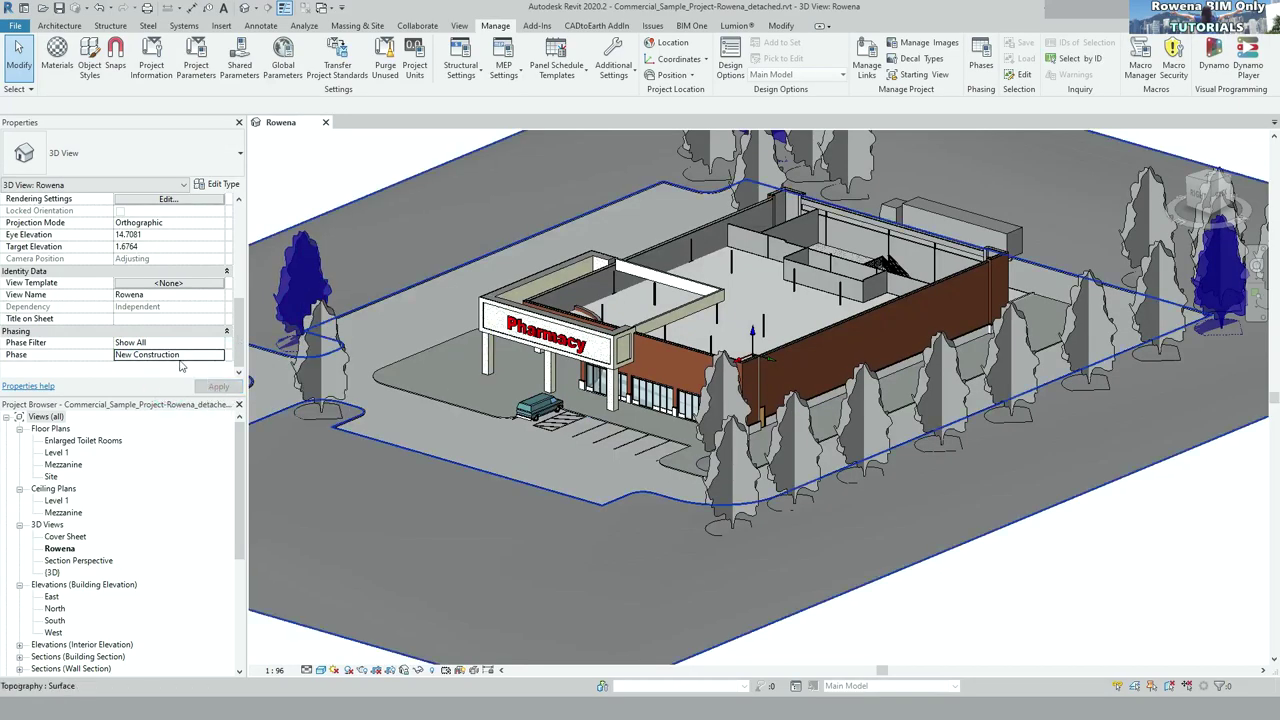
click(219, 343)
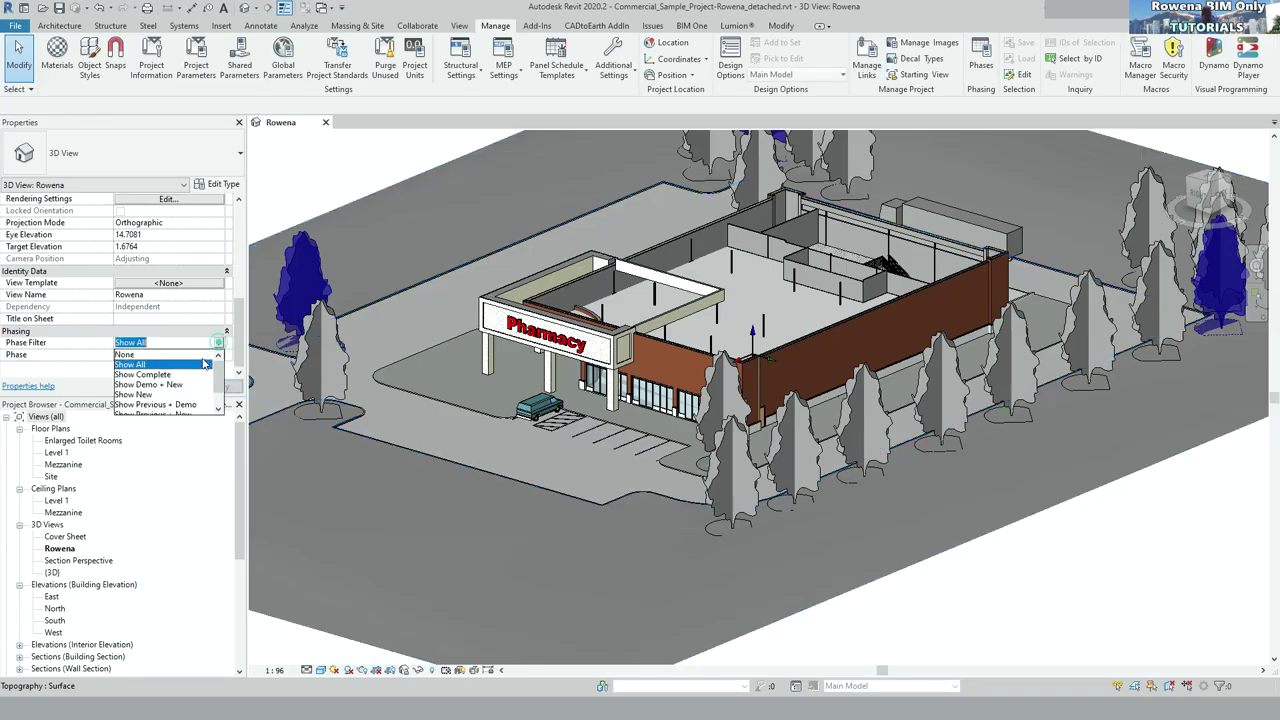
click(135, 394)
click(218, 386)
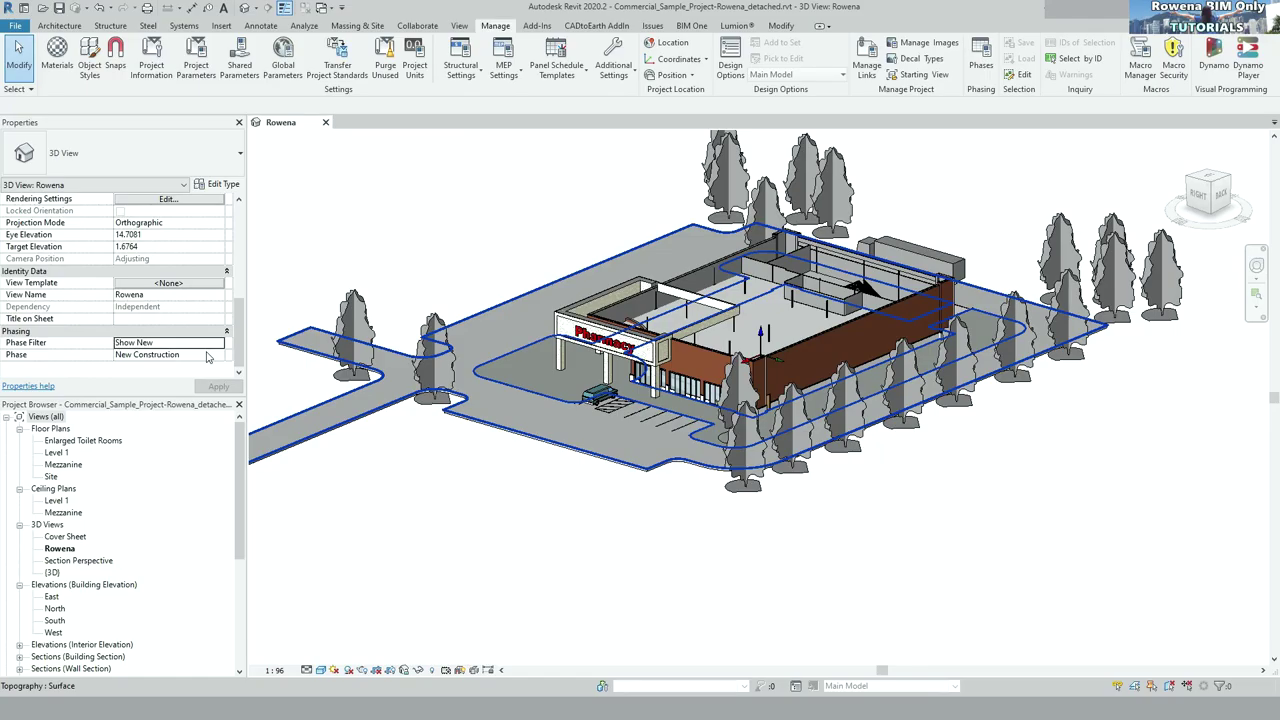
- Return the view to Roofing and Finishes, comparing the Show All and Show New filters
click(215, 353)
click(160, 396)
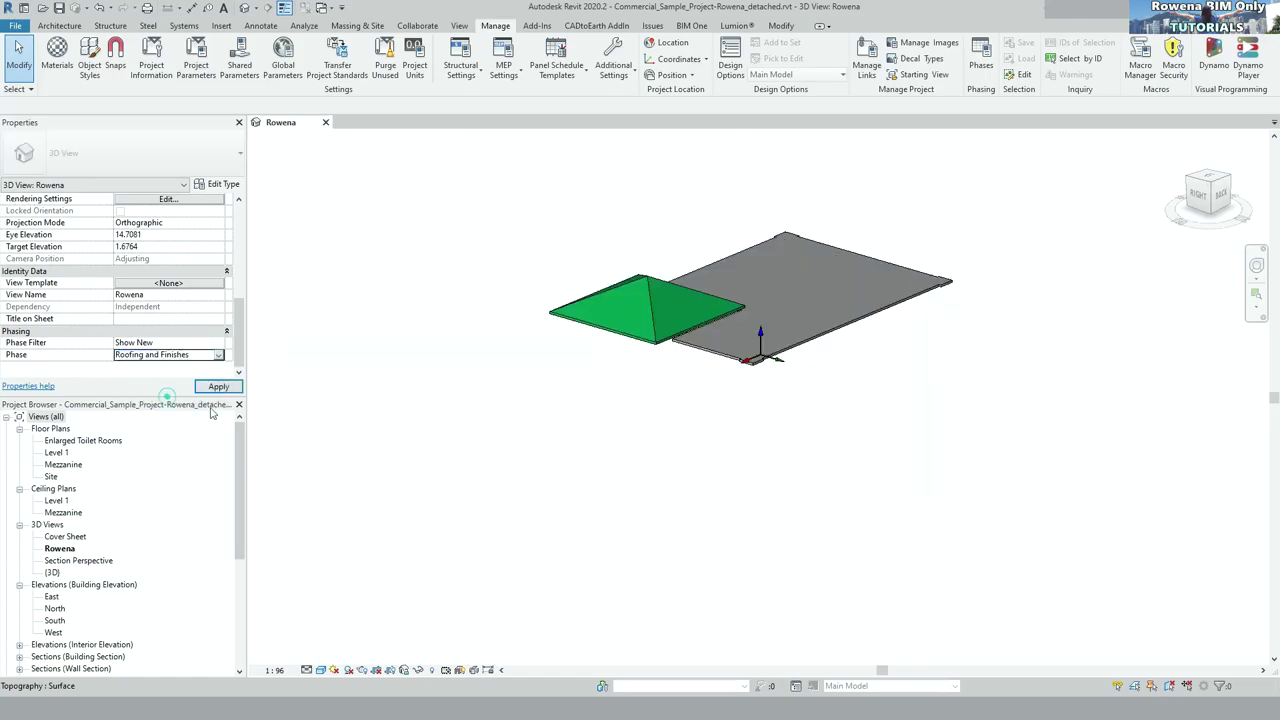
click(215, 342)
click(172, 354)
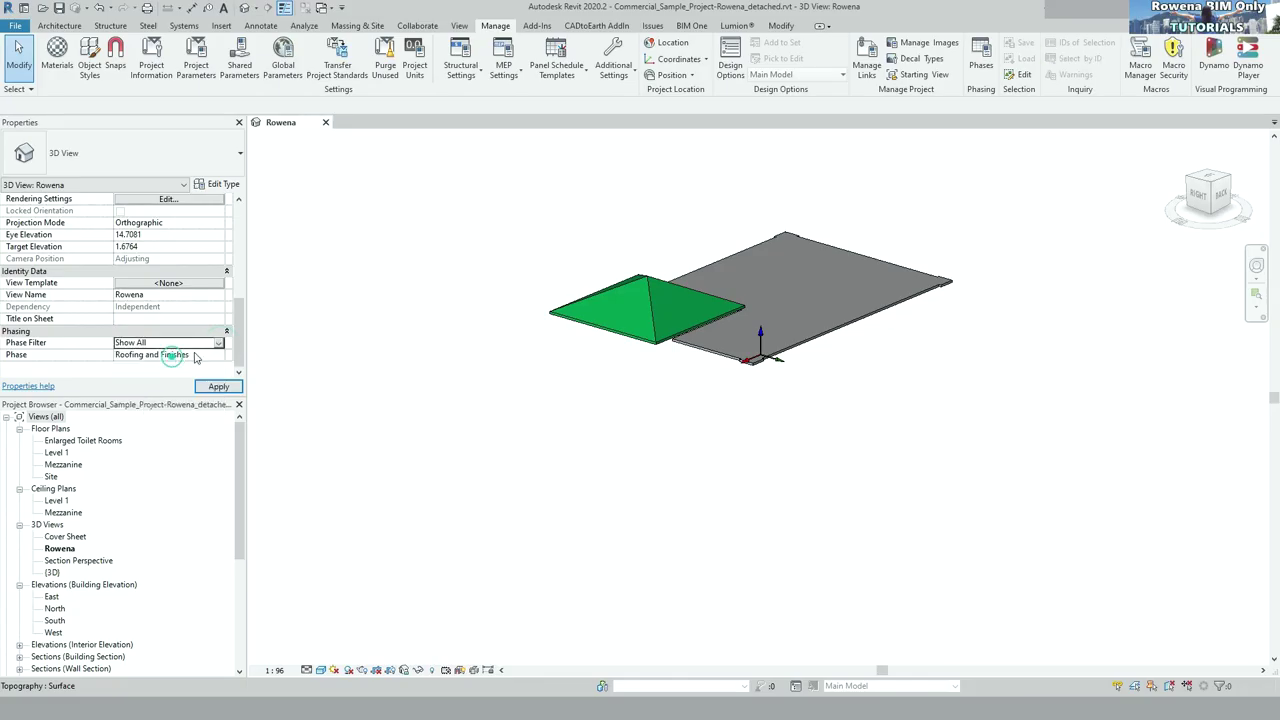
click(219, 342)
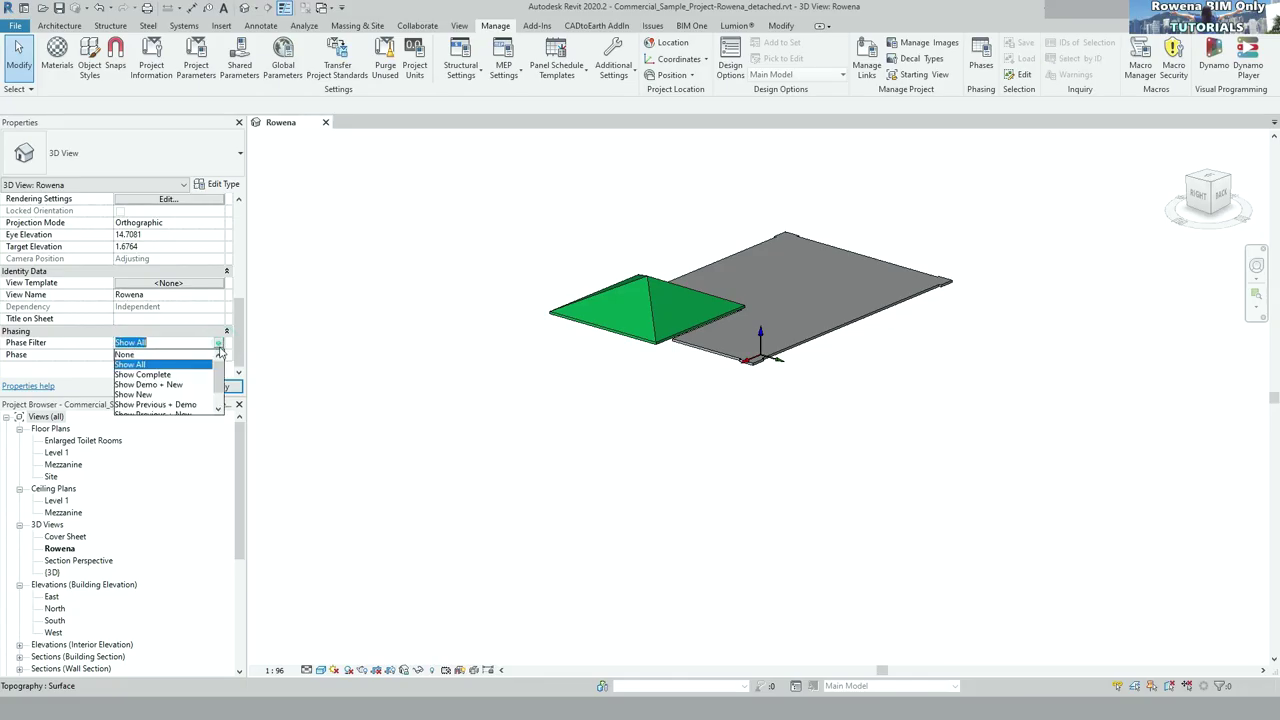
click(165, 390)
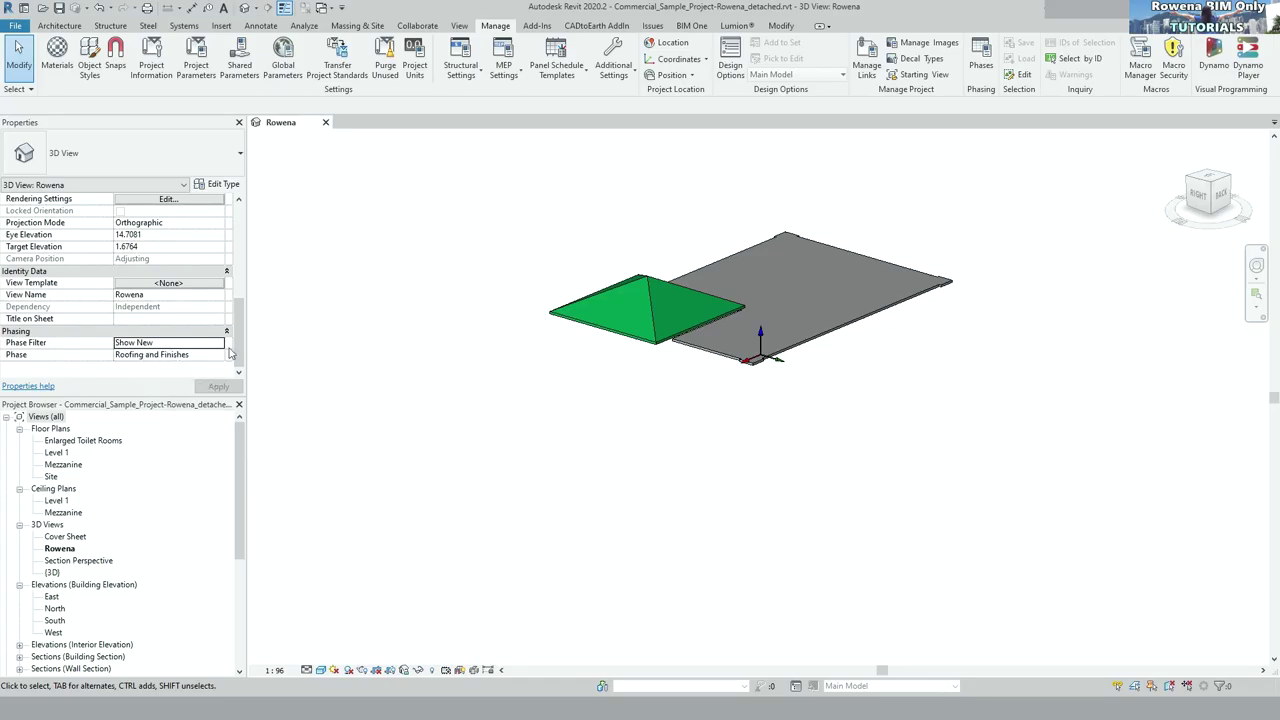
- Set the view's Phase Filter to None so every element shows
click(219, 342)
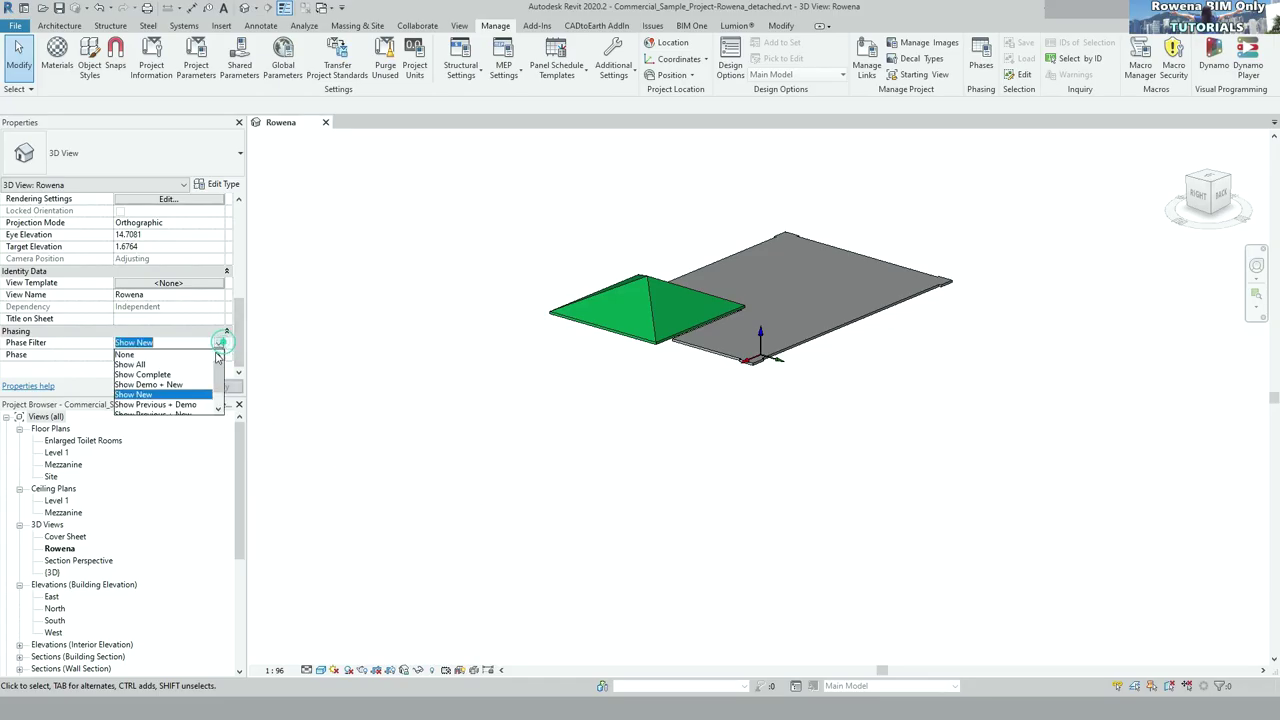
click(150, 355)
click(218, 386)
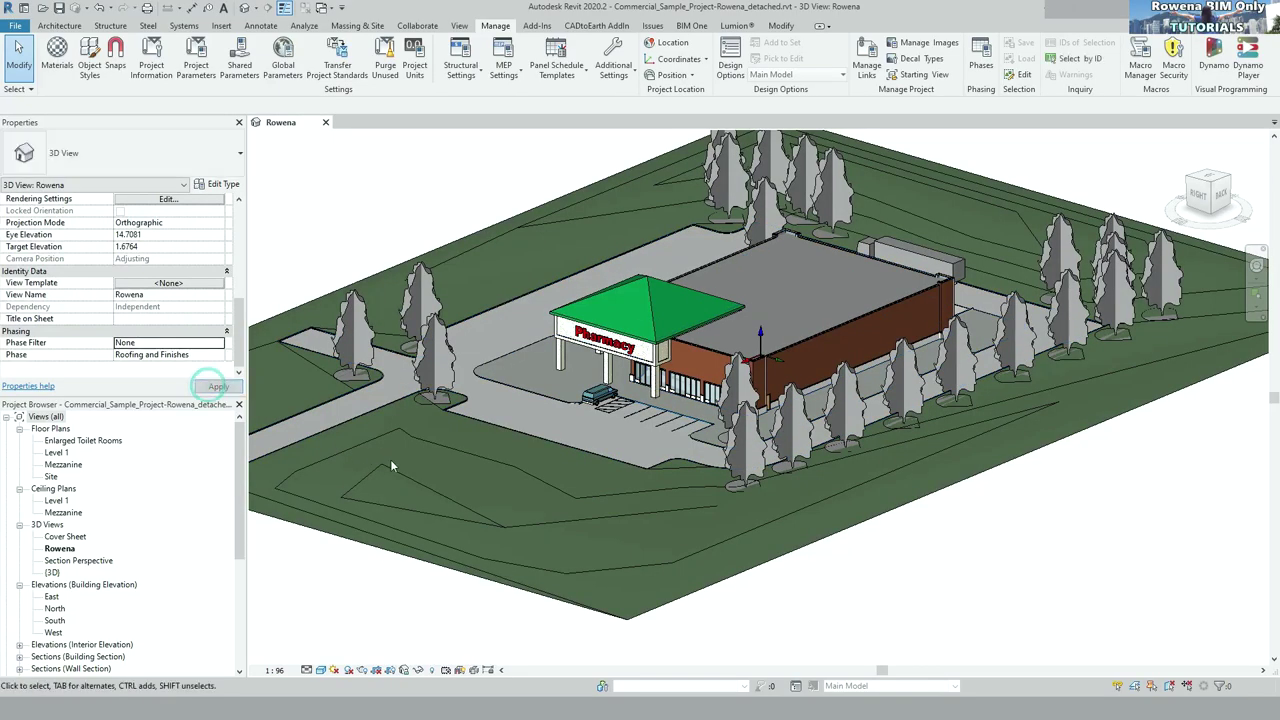
click(206, 354)
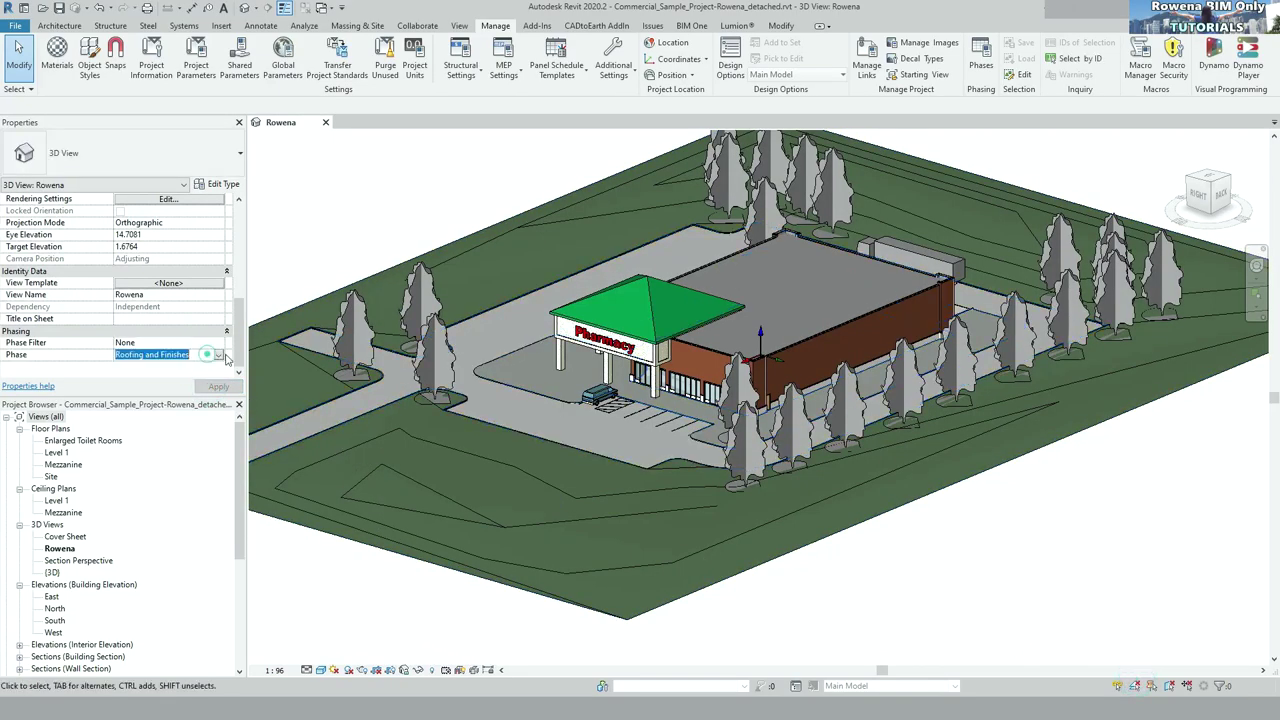
click(219, 355)
click(146, 386)
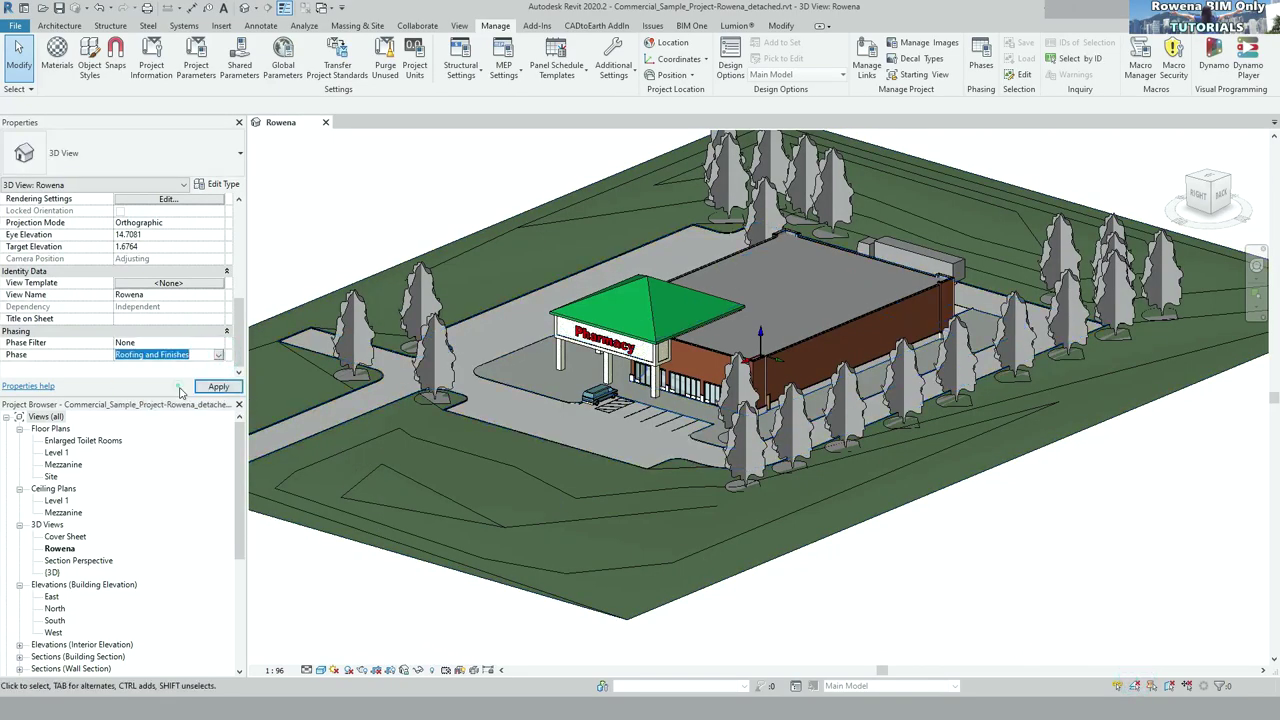
click(208, 386)
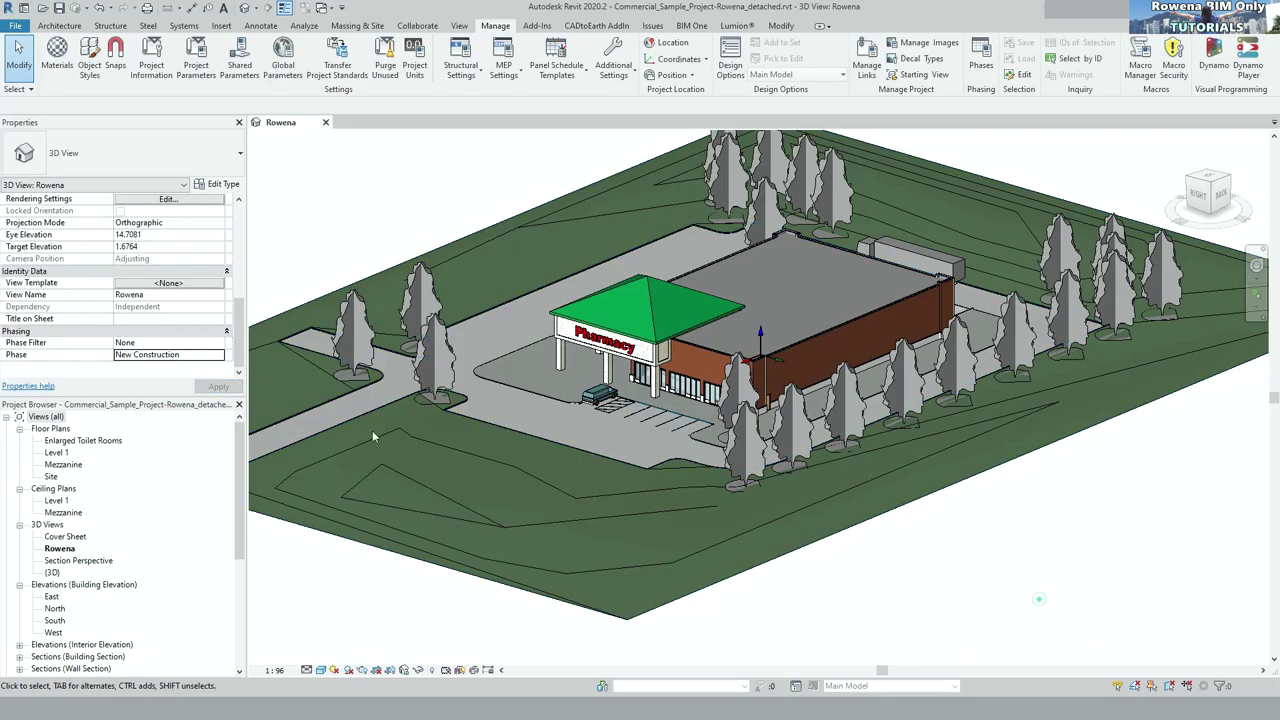
click(201, 355)
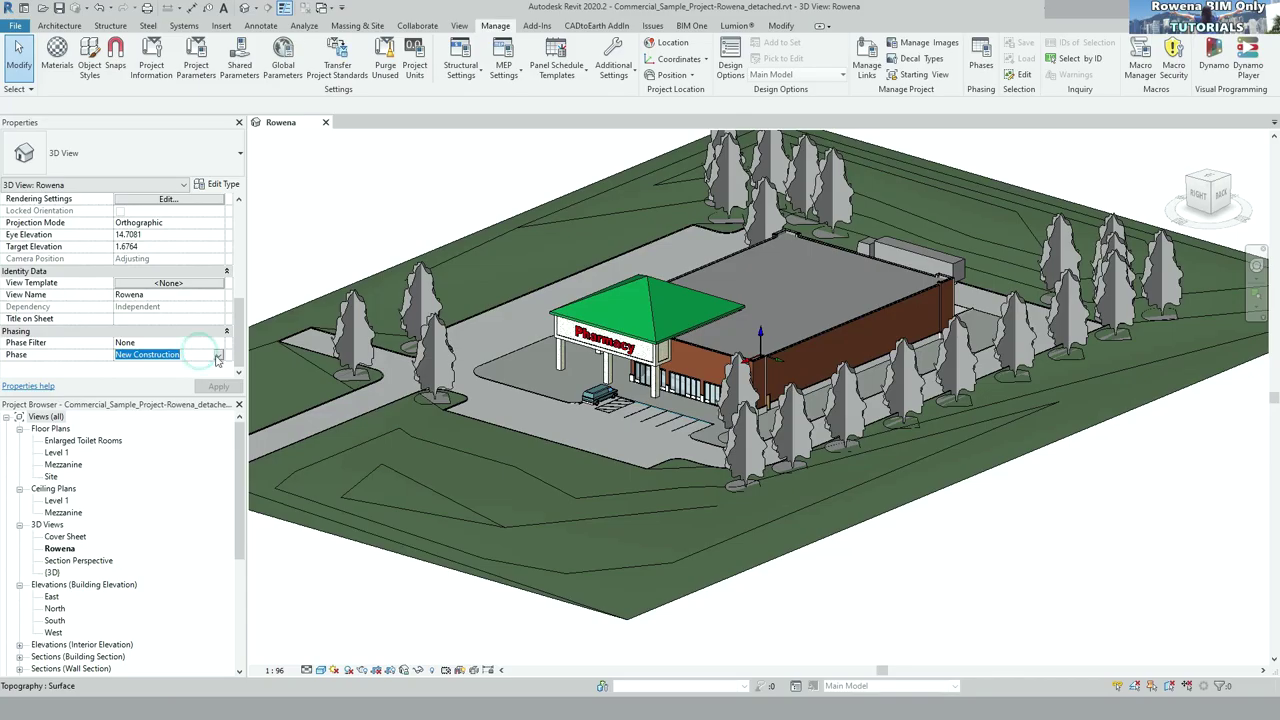
click(217, 356)
click(151, 397)
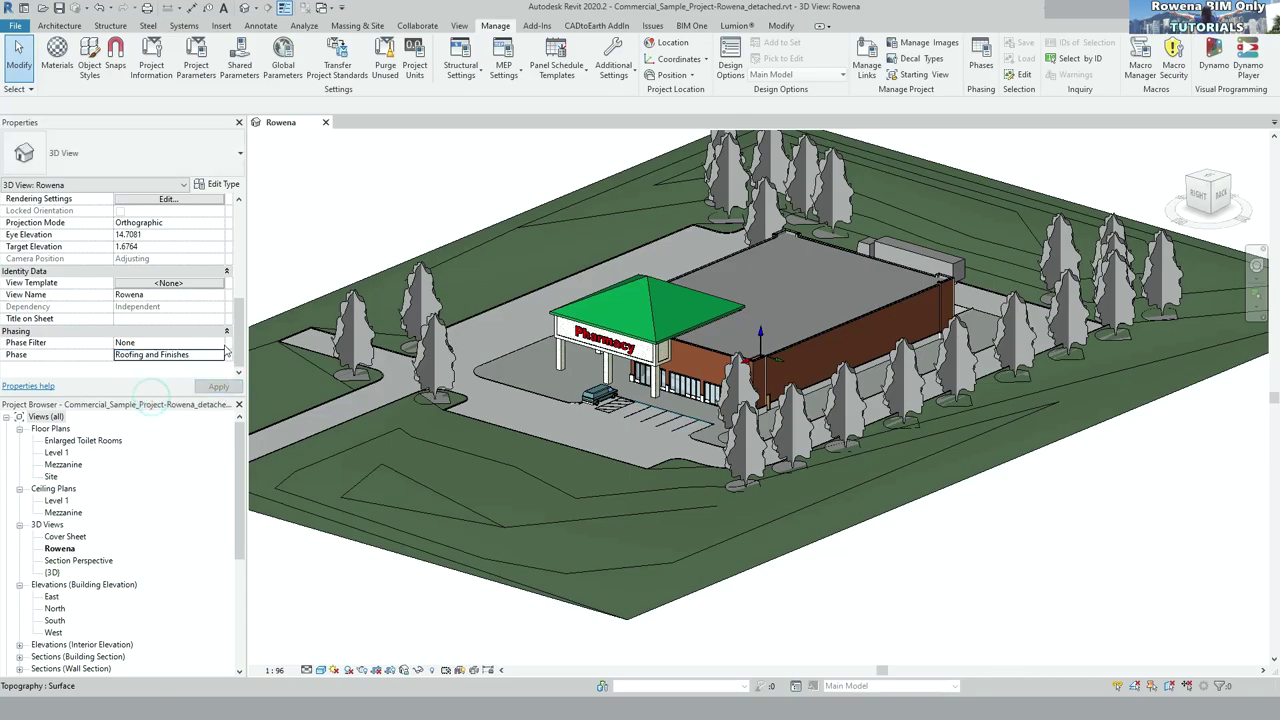
click(170, 343)
click(217, 343)
click(145, 396)
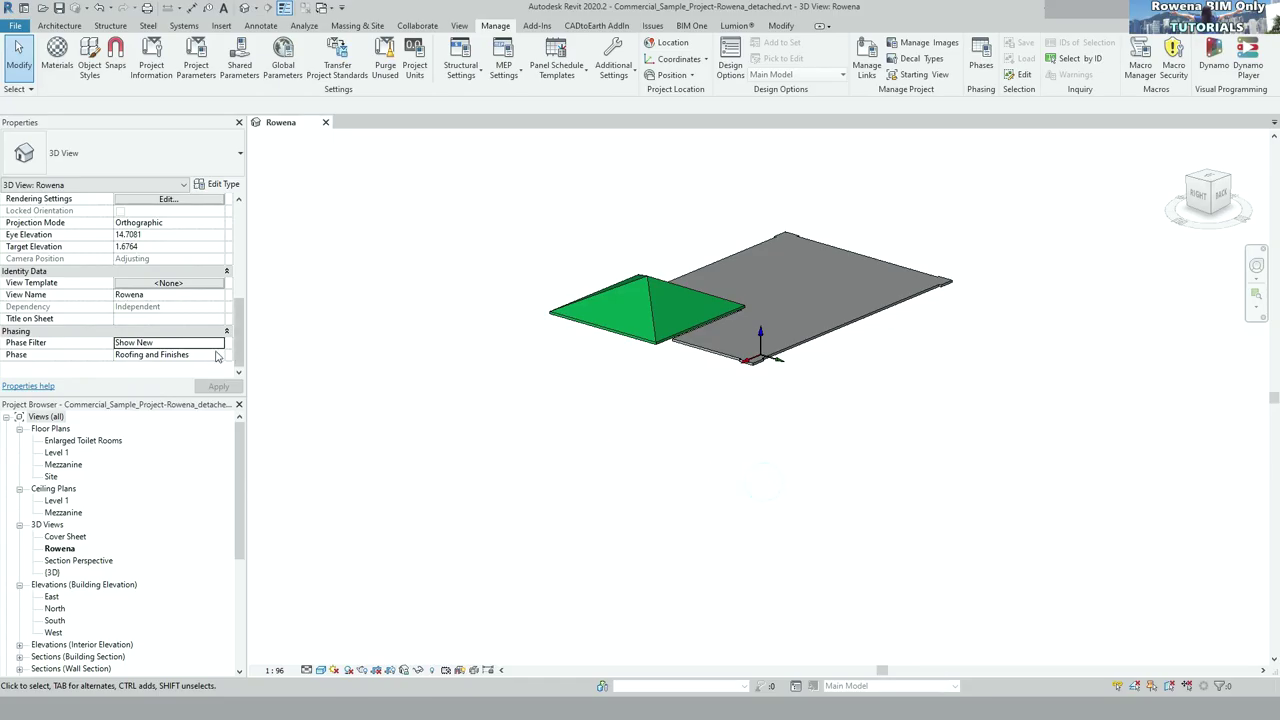
click(217, 343)
click(217, 343)
click(125, 354)
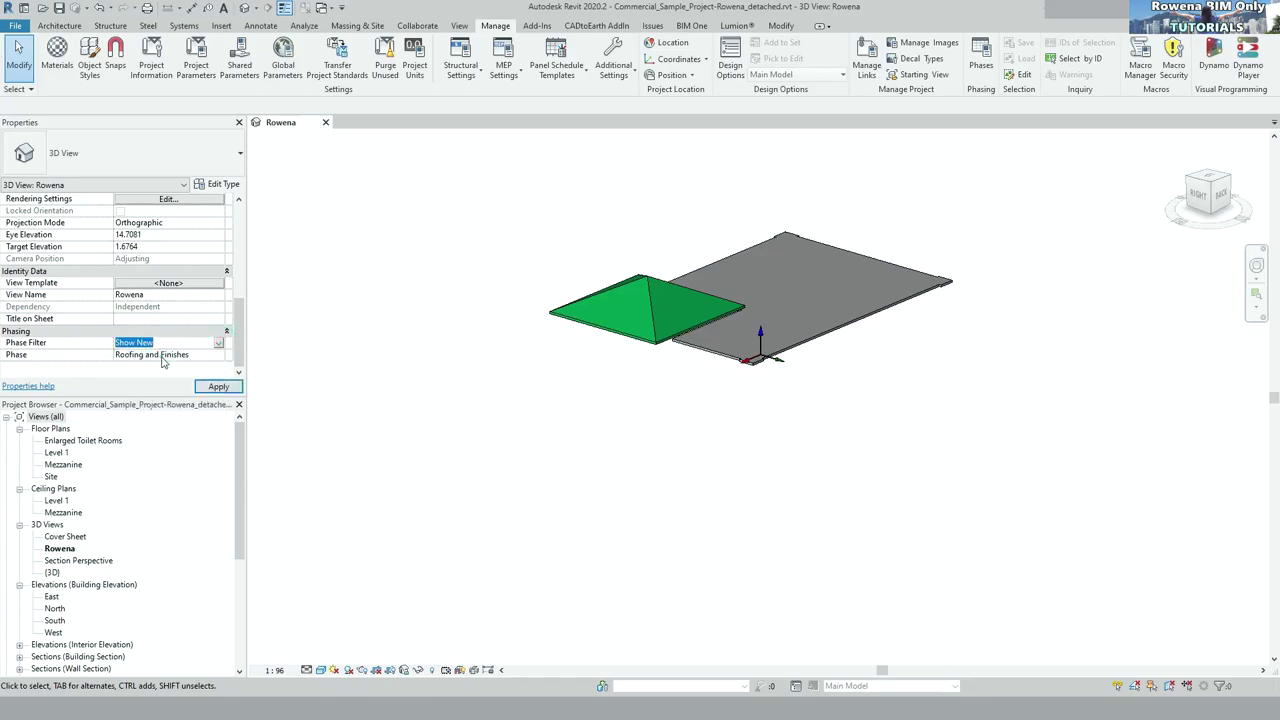
text(None)
click(1086, 571)
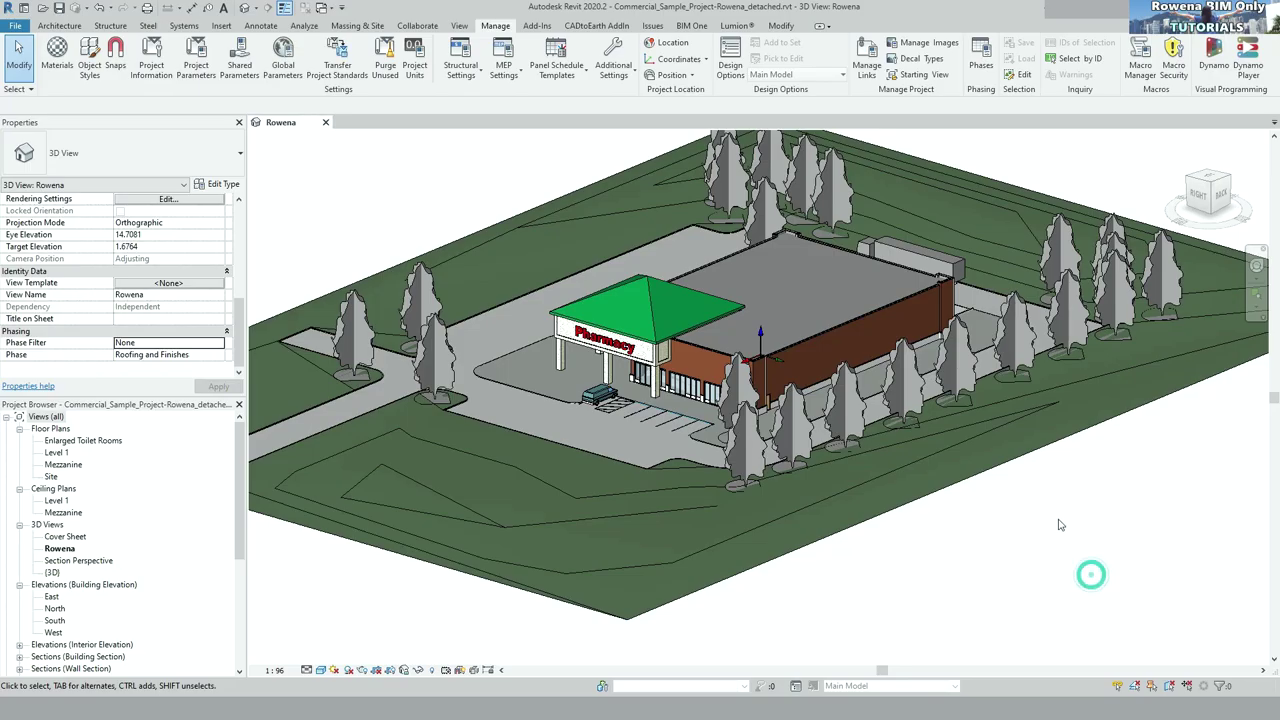
scroll(1008, 350, down, 1)
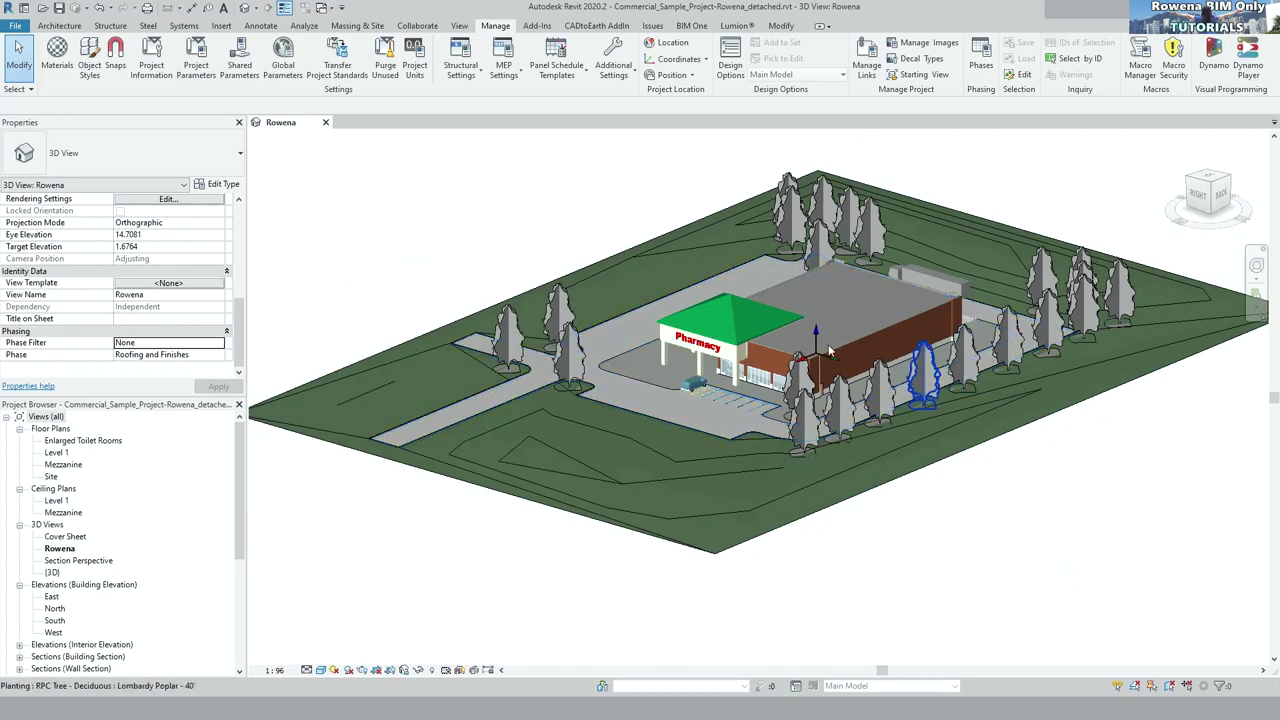
click(222, 343)
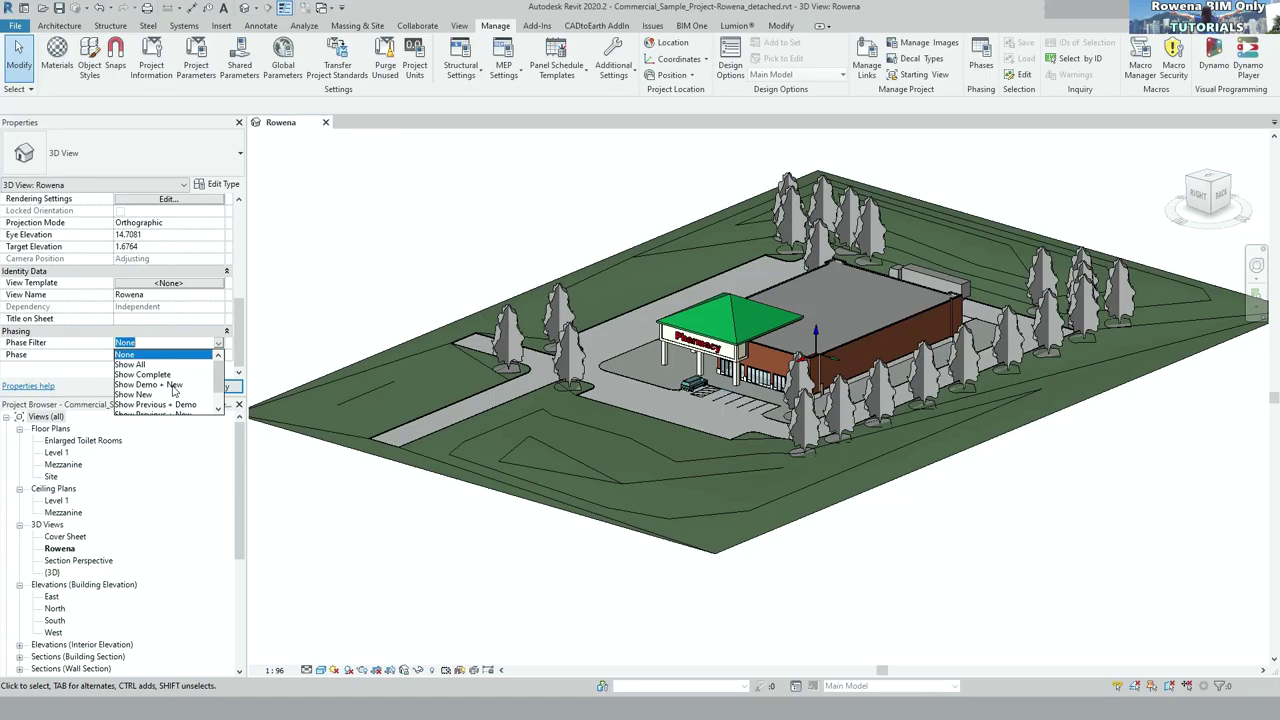
click(591, 563)
scroll(947, 364, up, 2)
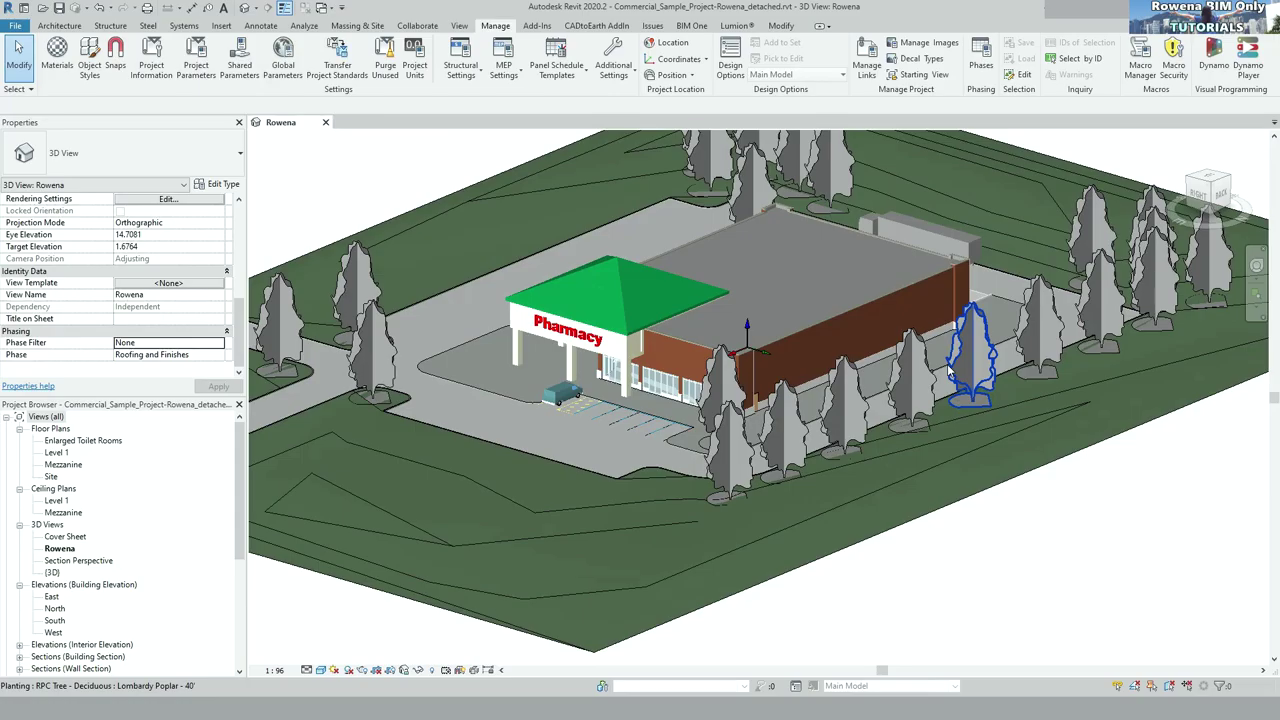
scroll(981, 424, down, 3)
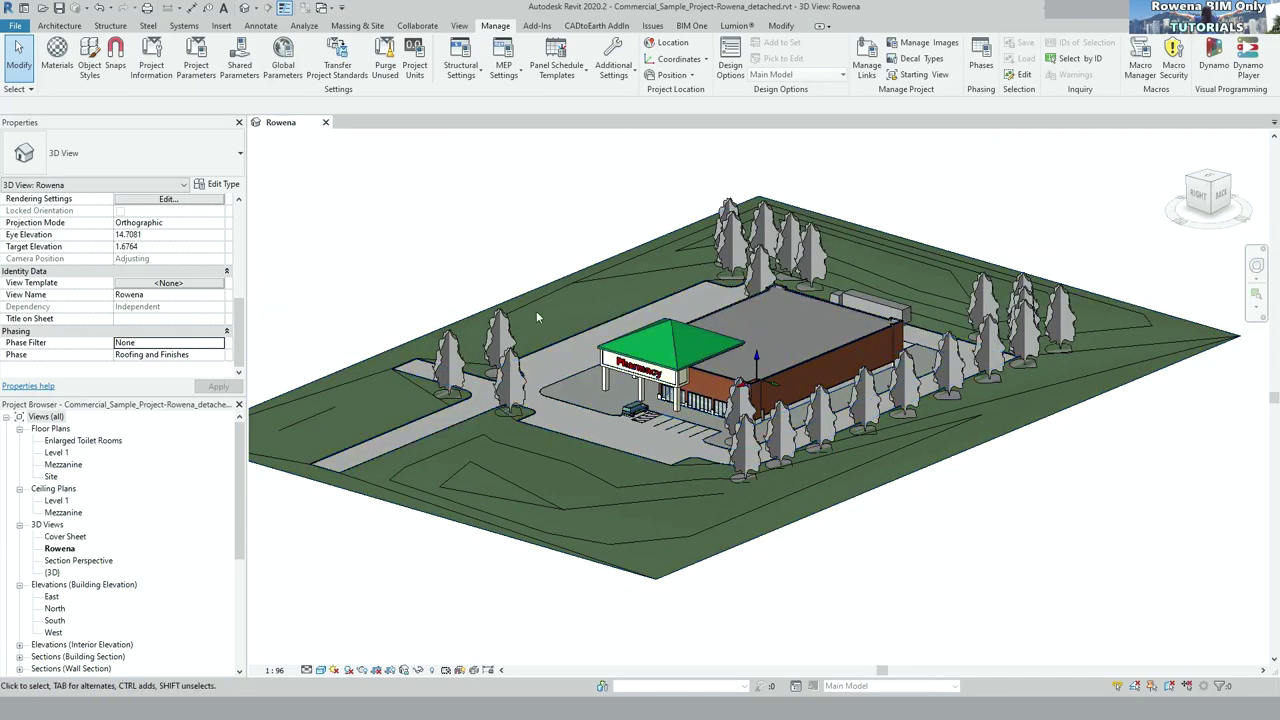
- Review the Phase Filters and Graphic Overrides tabs of Manage > Phases, ending on Project Phases
click(980, 62)
click(496, 220)
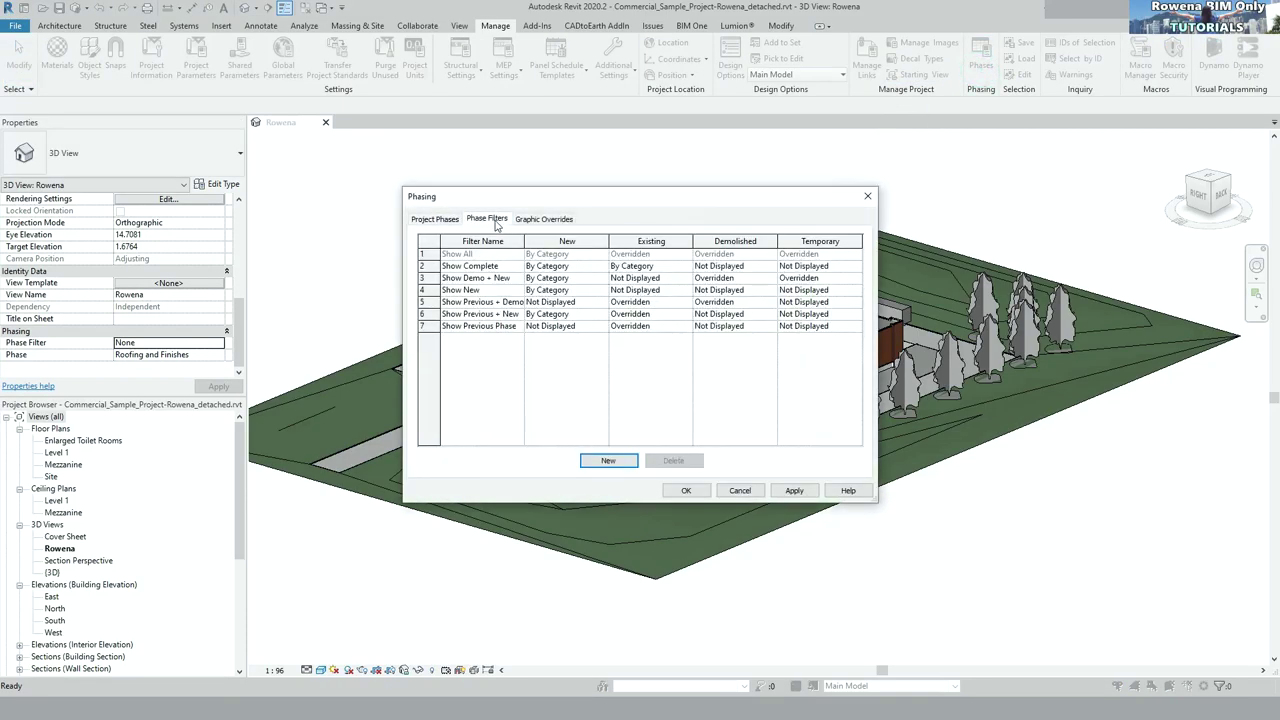
click(550, 219)
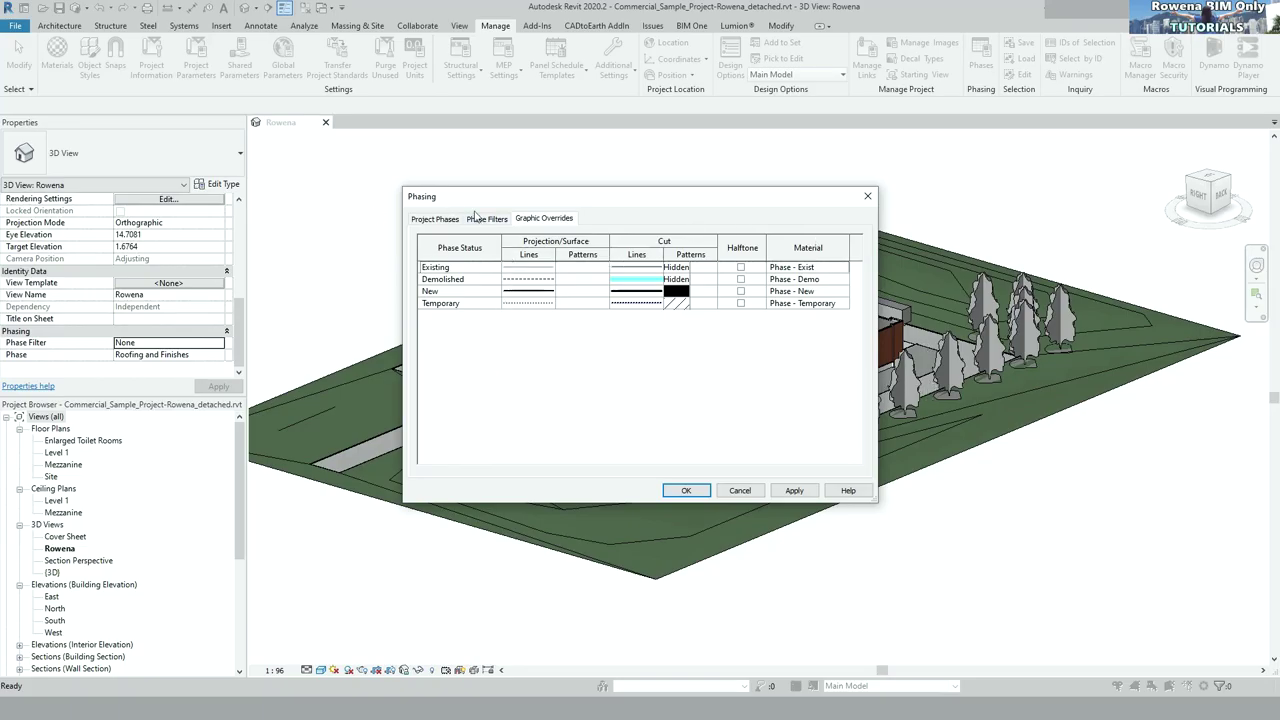
click(478, 218)
click(445, 220)
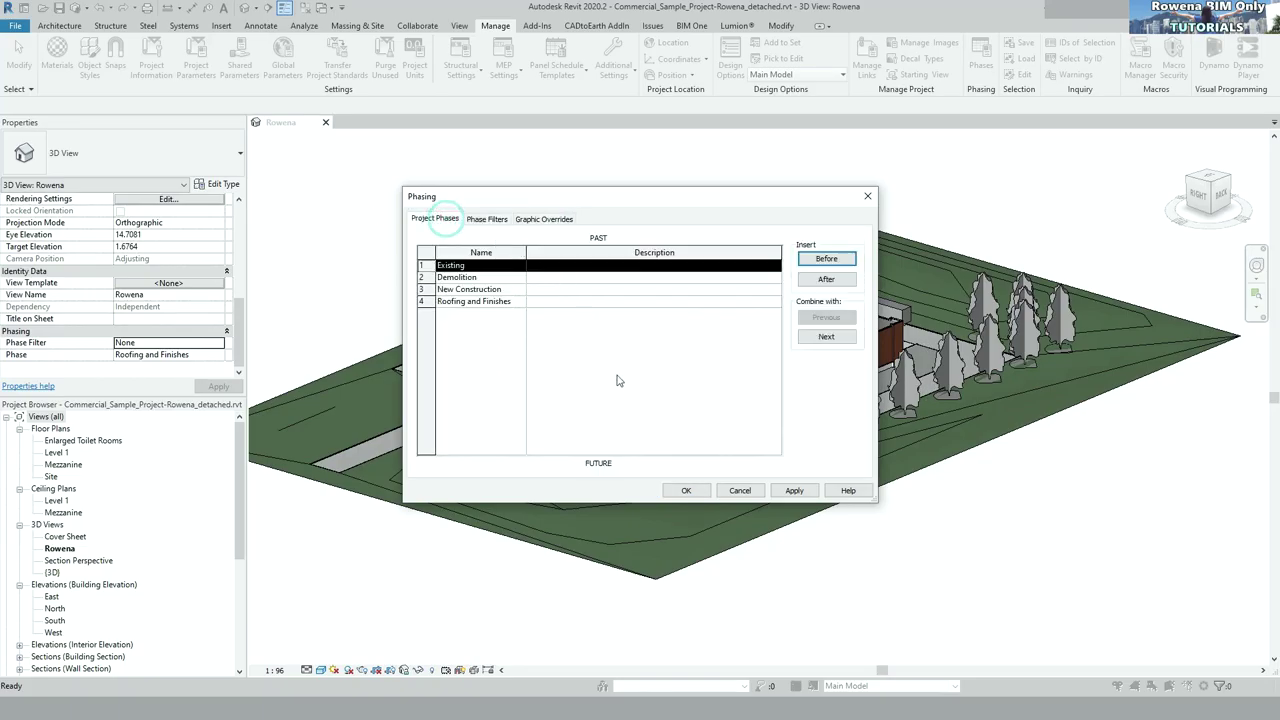